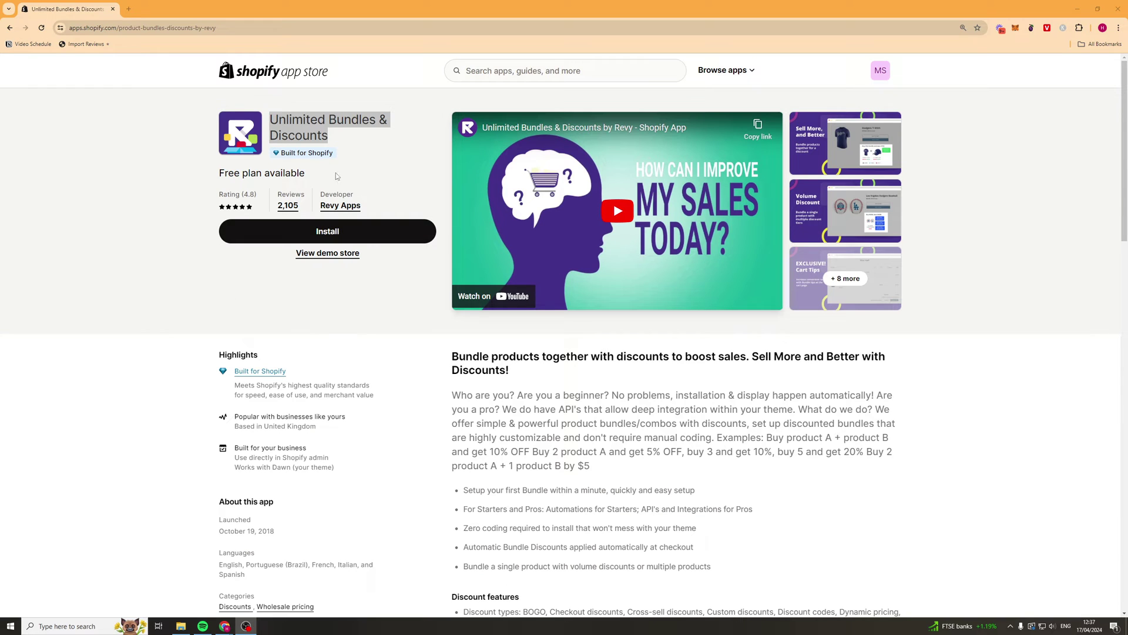
Start installing Unlimited Bundles & Discounts from its App Store listing
key(alt+Tab)
click(400, 126)
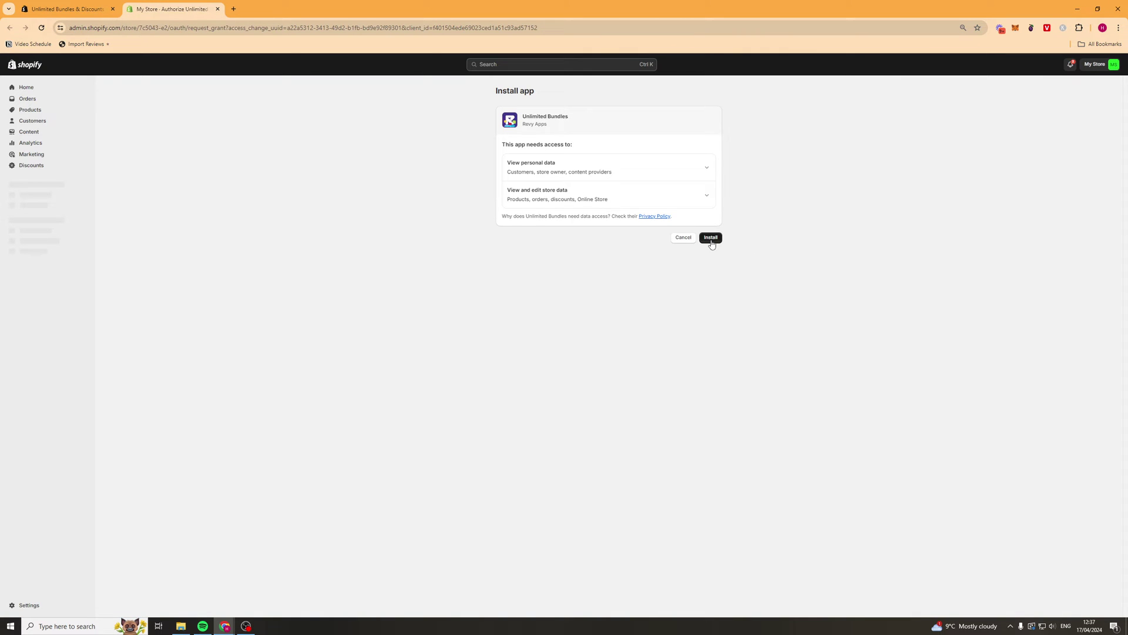
Approve the app's requested store access and begin its setup walkthrough
click(711, 238)
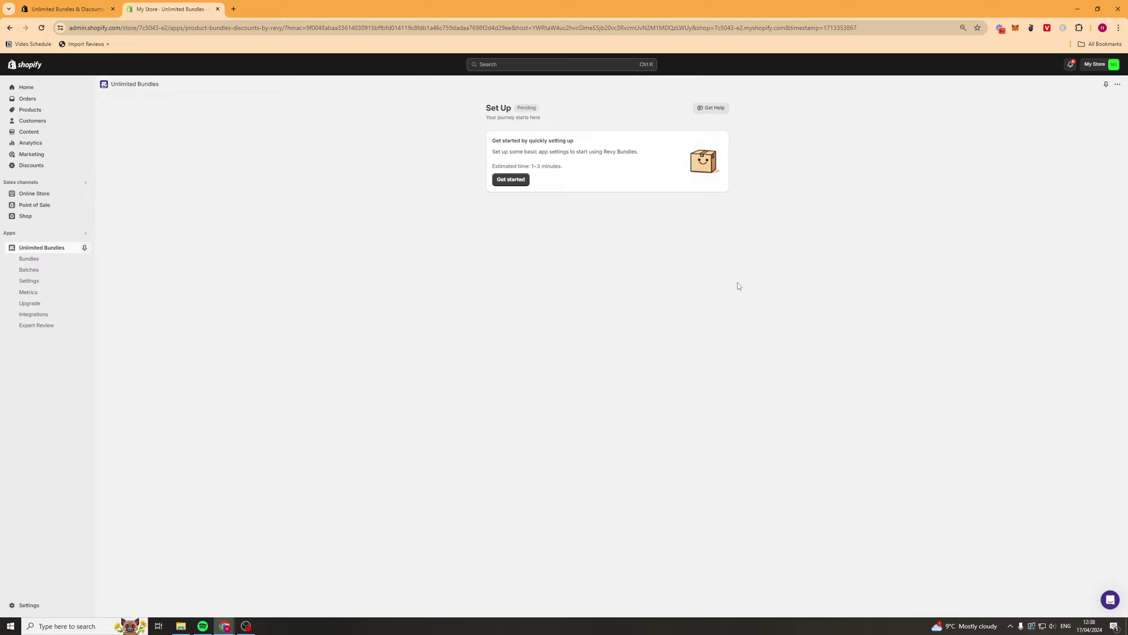
click(517, 180)
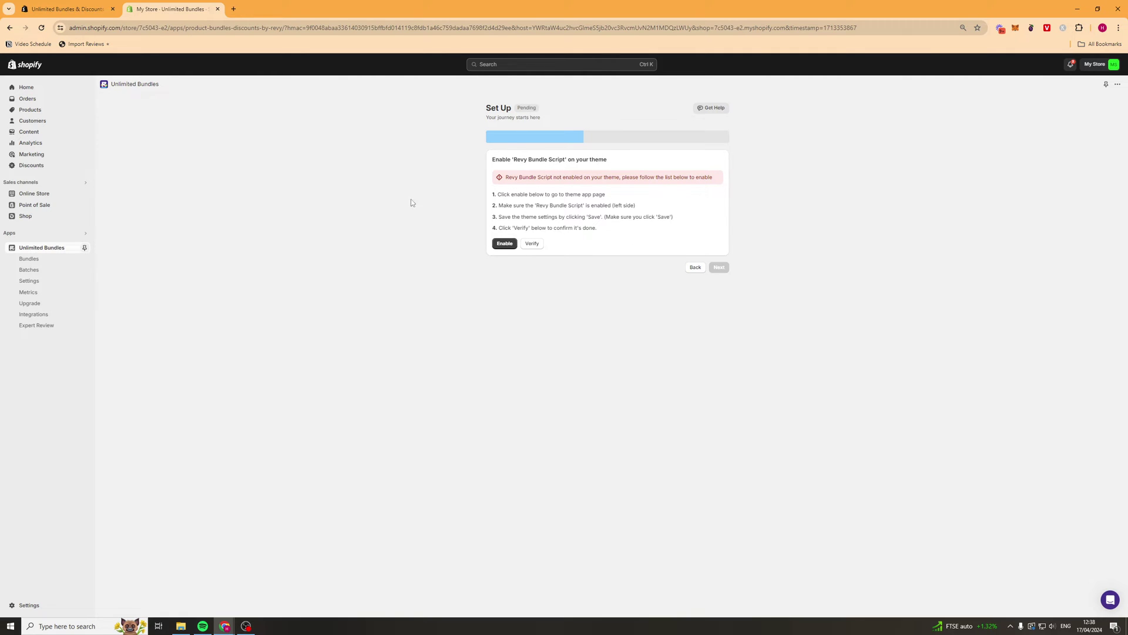
In a new store tab, customize the Dawn theme and switch on the Revy Bundle Script app embed
right_click(49, 194)
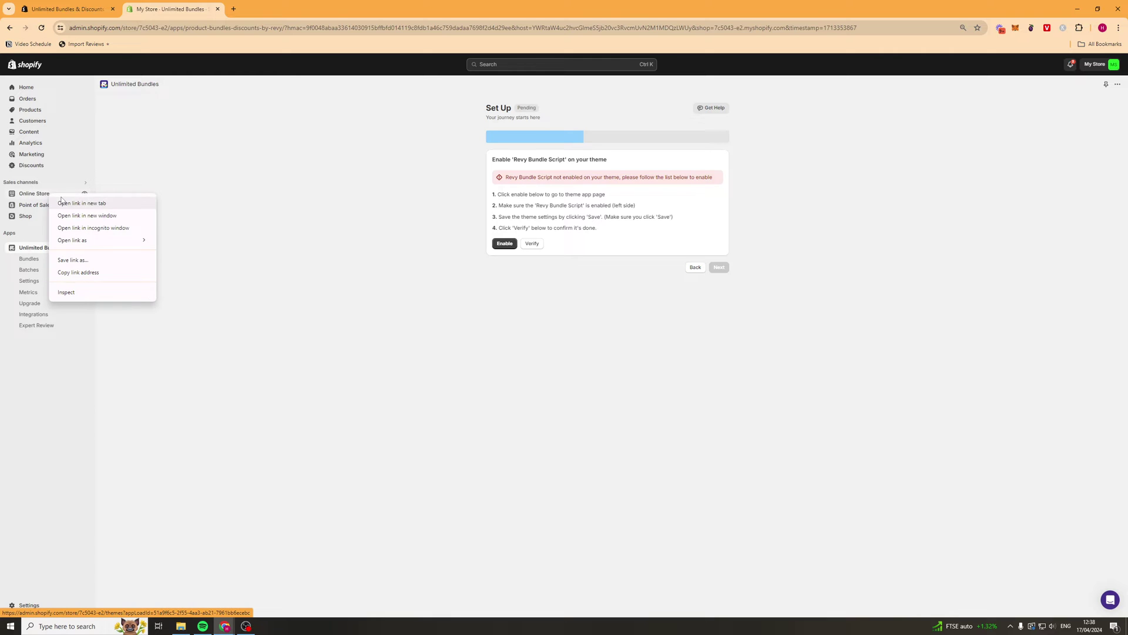
click(76, 201)
click(254, 9)
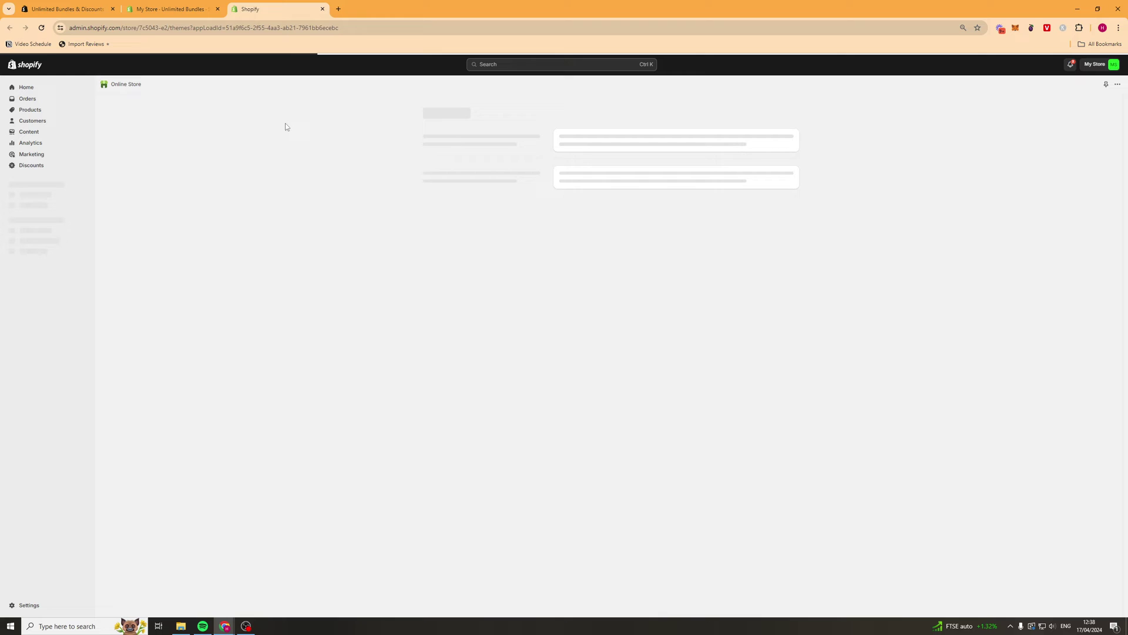
click(771, 283)
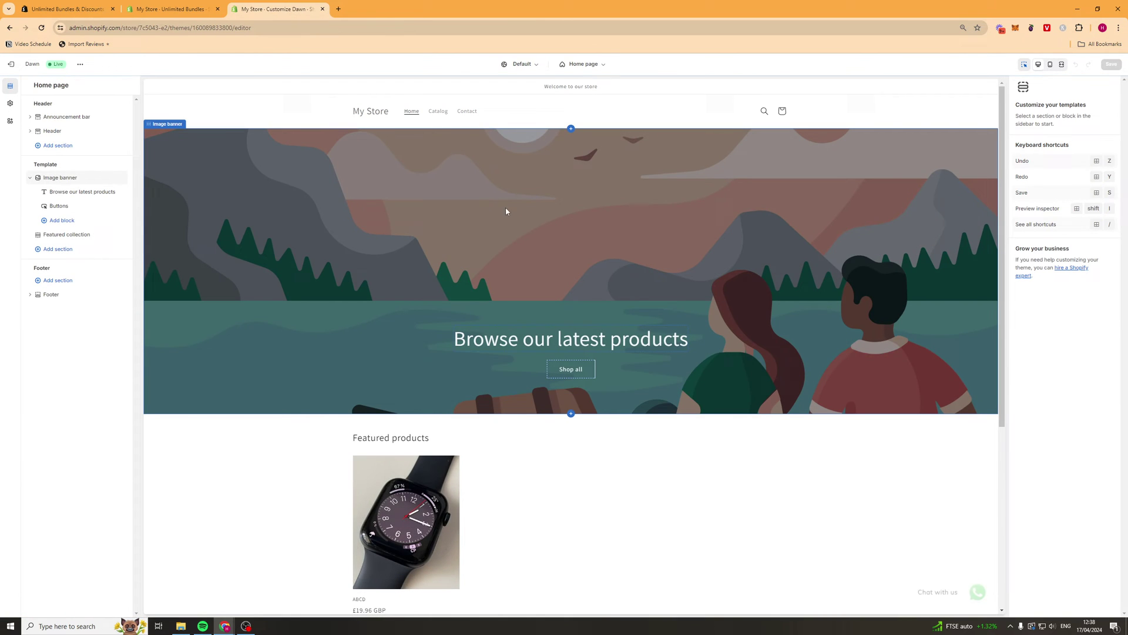
click(11, 122)
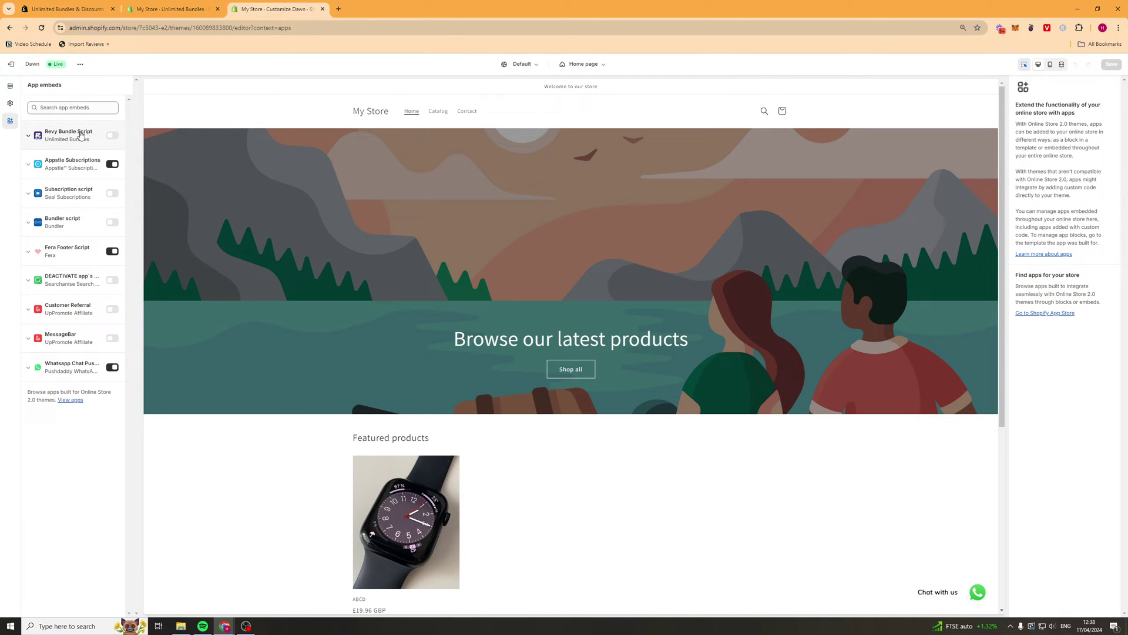
click(111, 138)
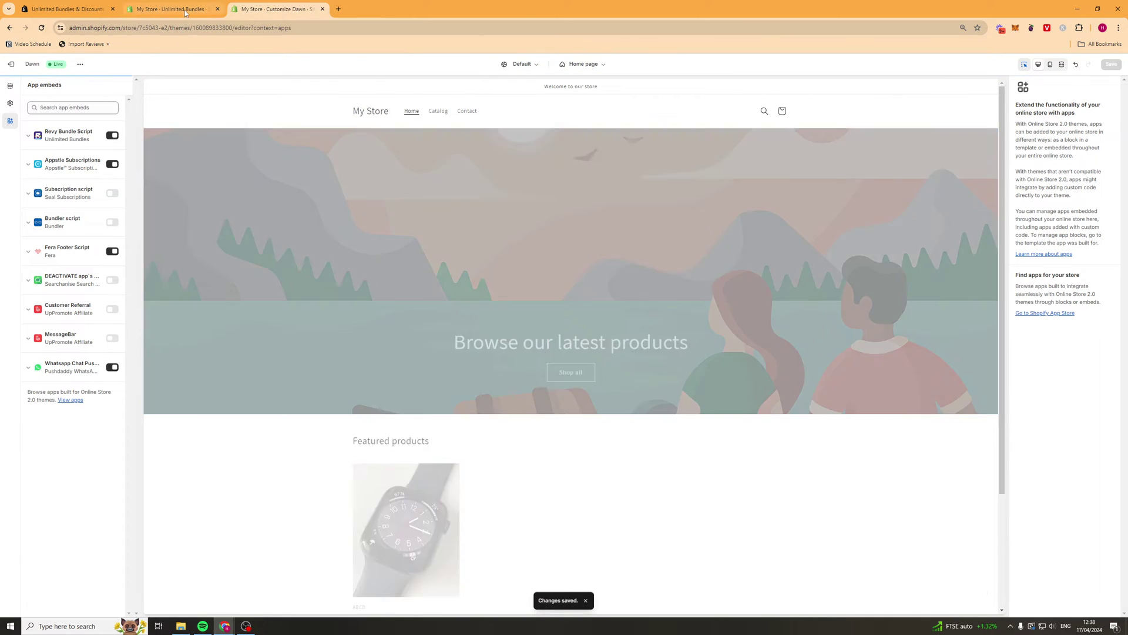
Verify the Revy Bundle Script is enabled and advance to the primary colour step, leaving #33ca55 unchanged
click(185, 10)
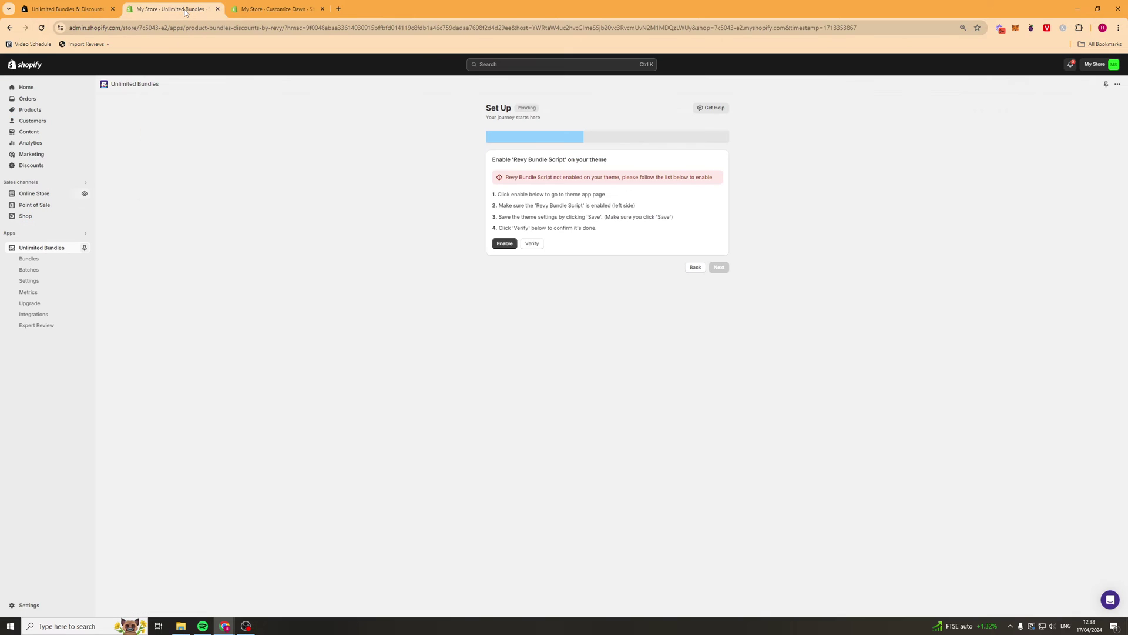
click(531, 247)
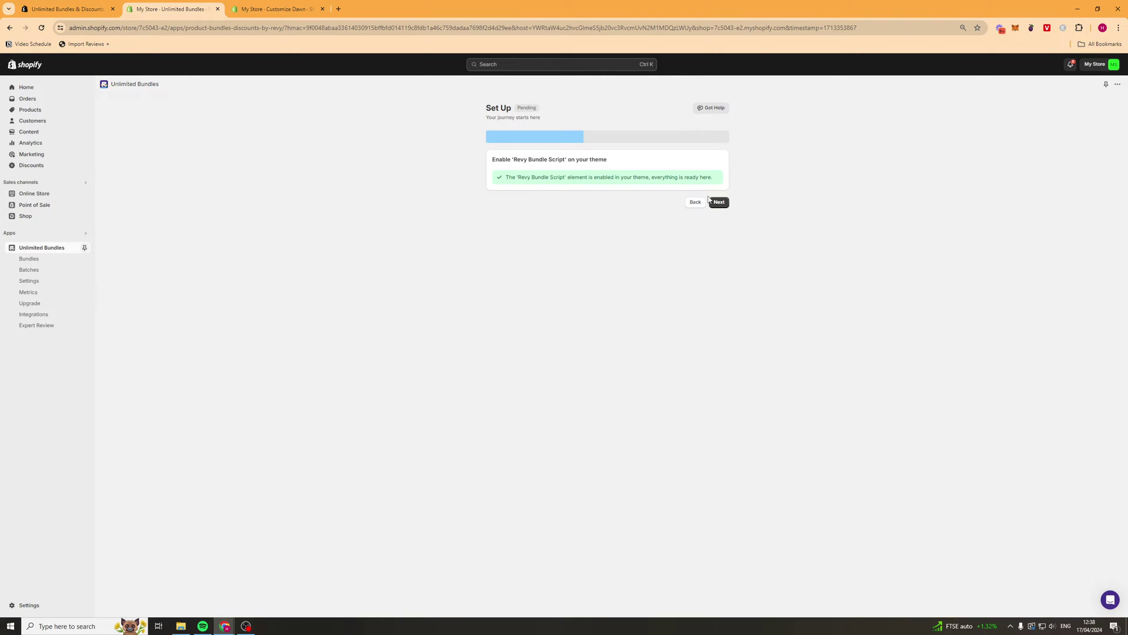
click(718, 203)
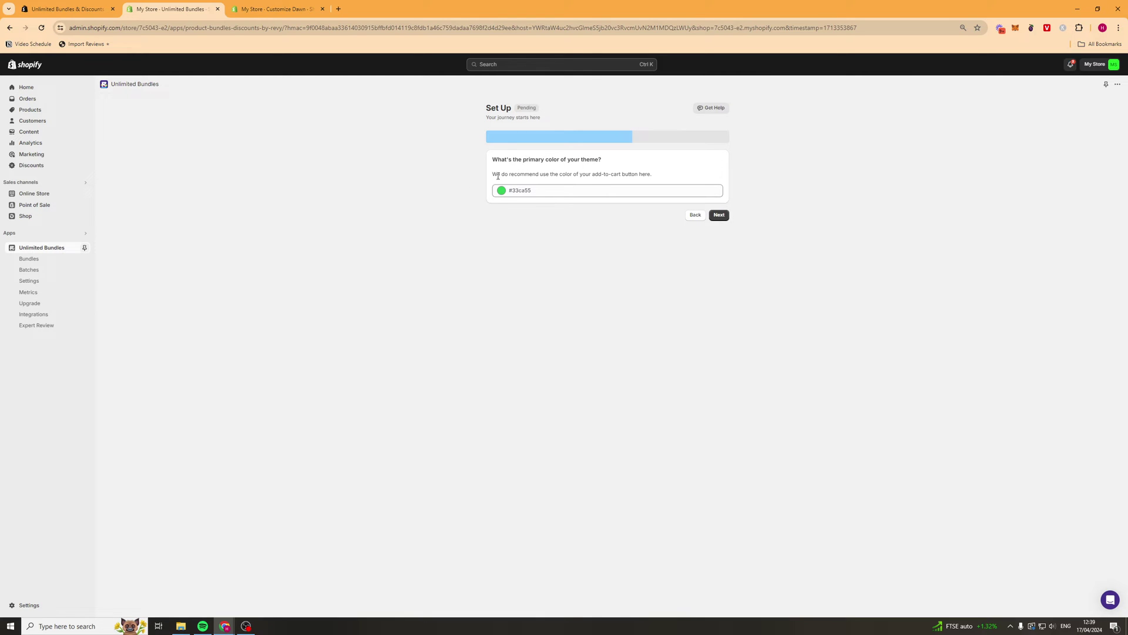
click(520, 189)
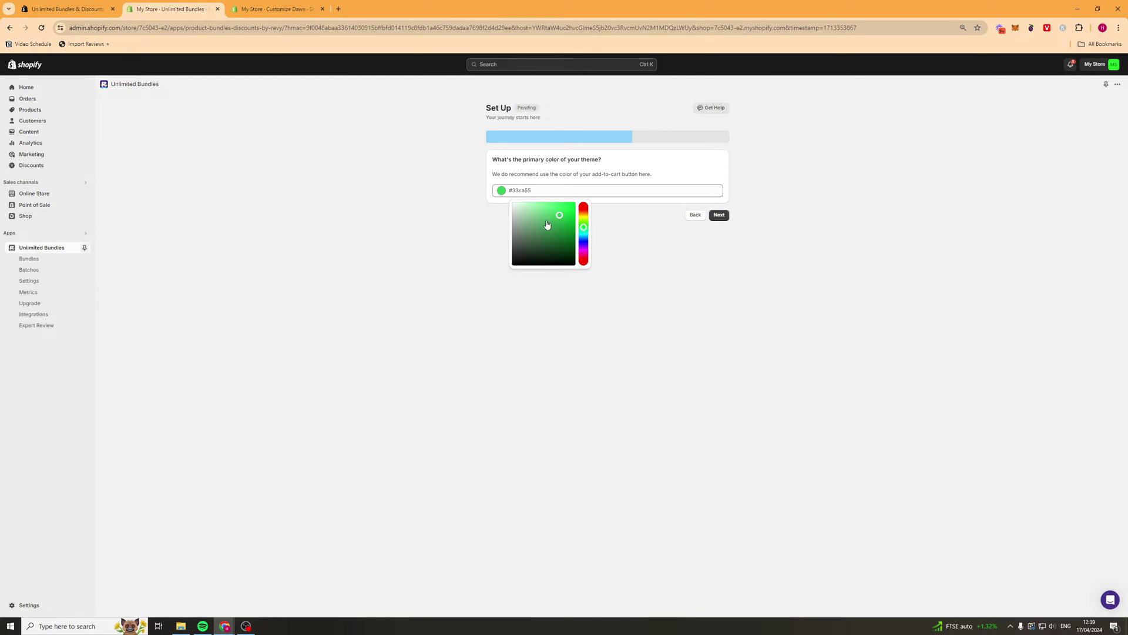
click(630, 266)
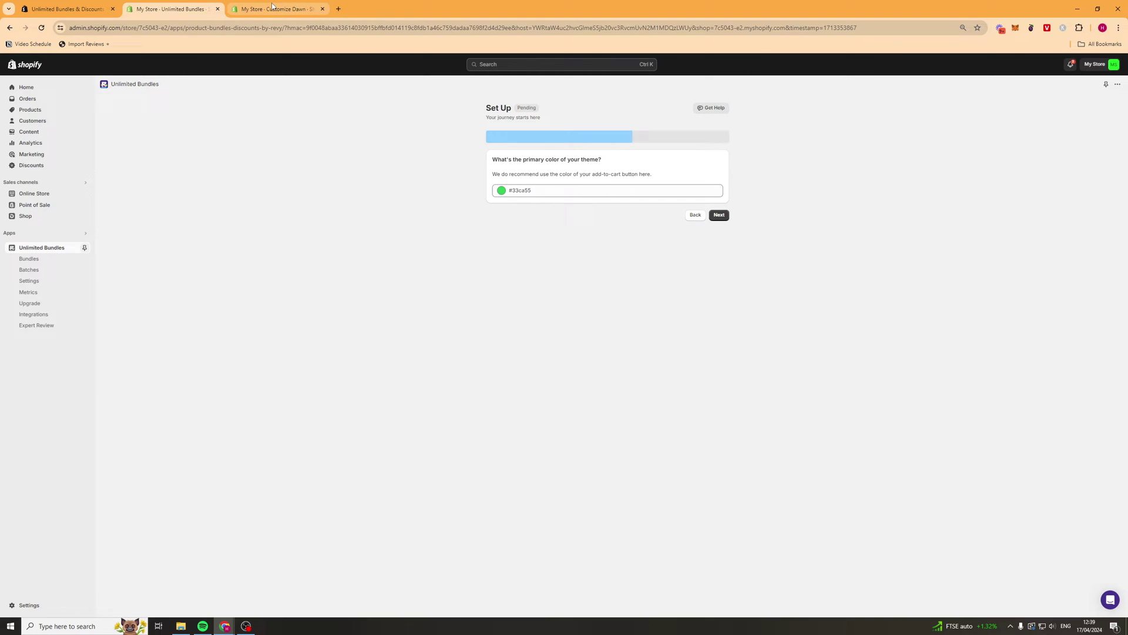
click(272, 8)
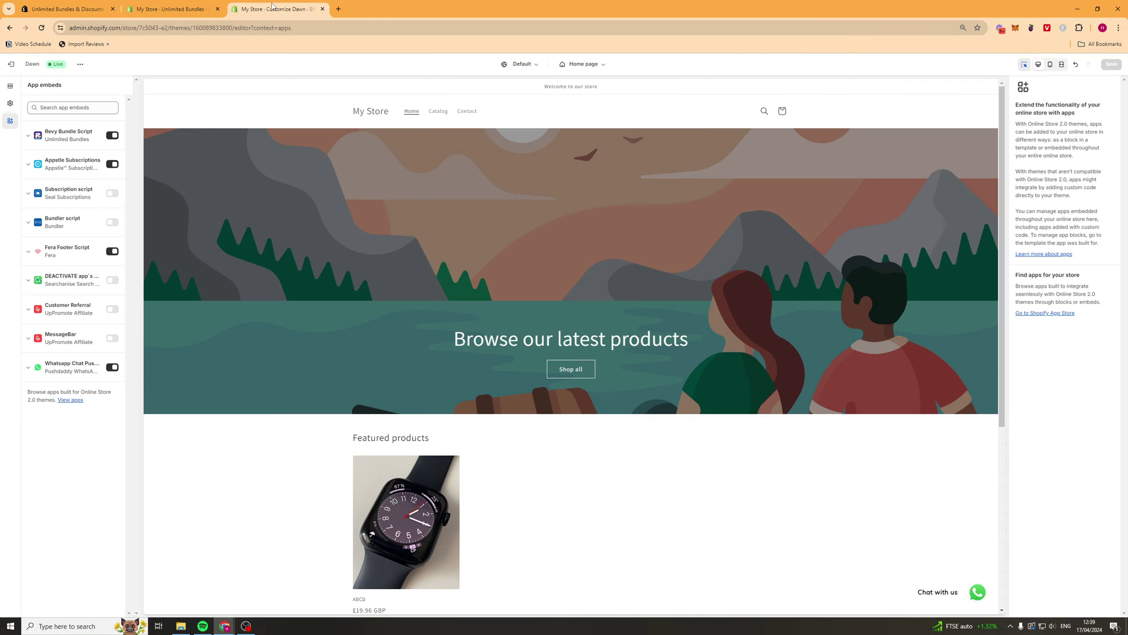
click(10, 104)
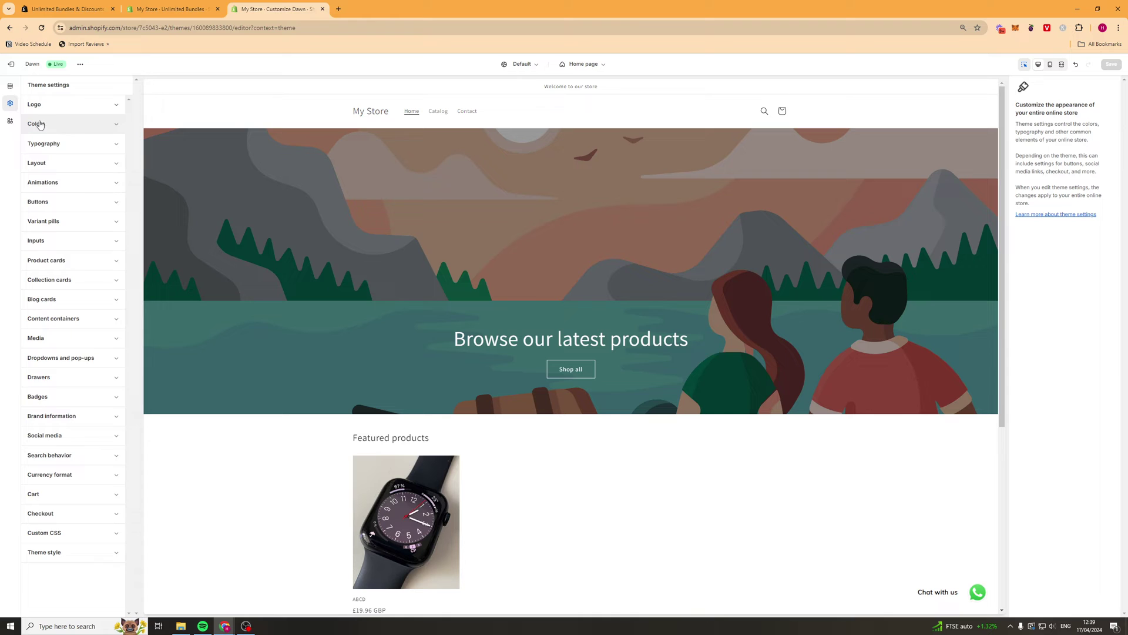
click(97, 124)
click(49, 188)
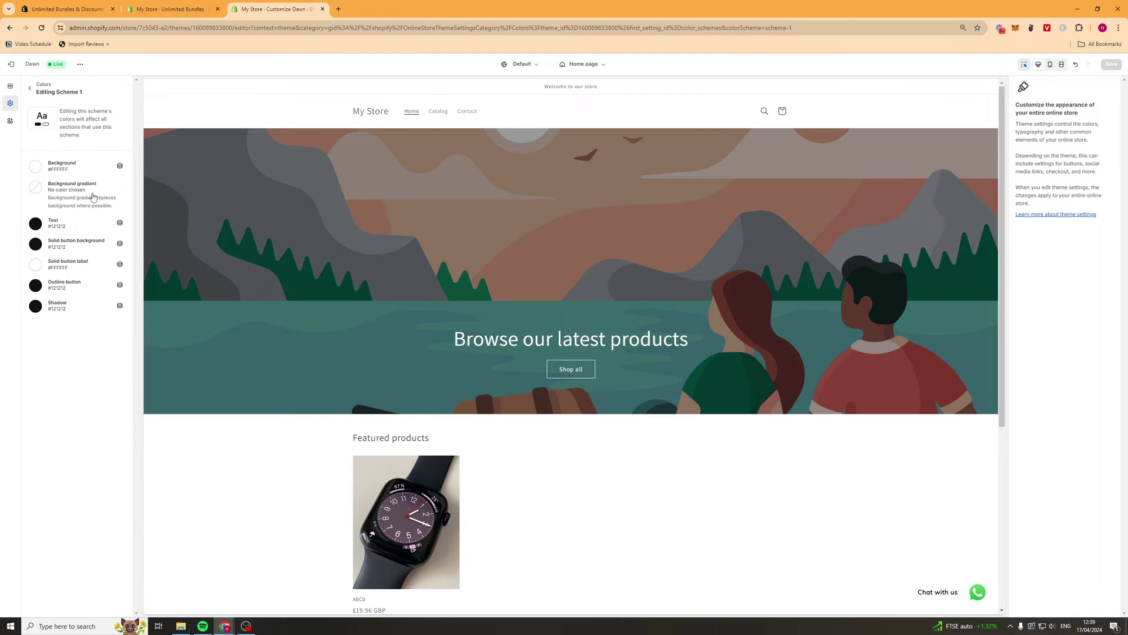
click(387, 519)
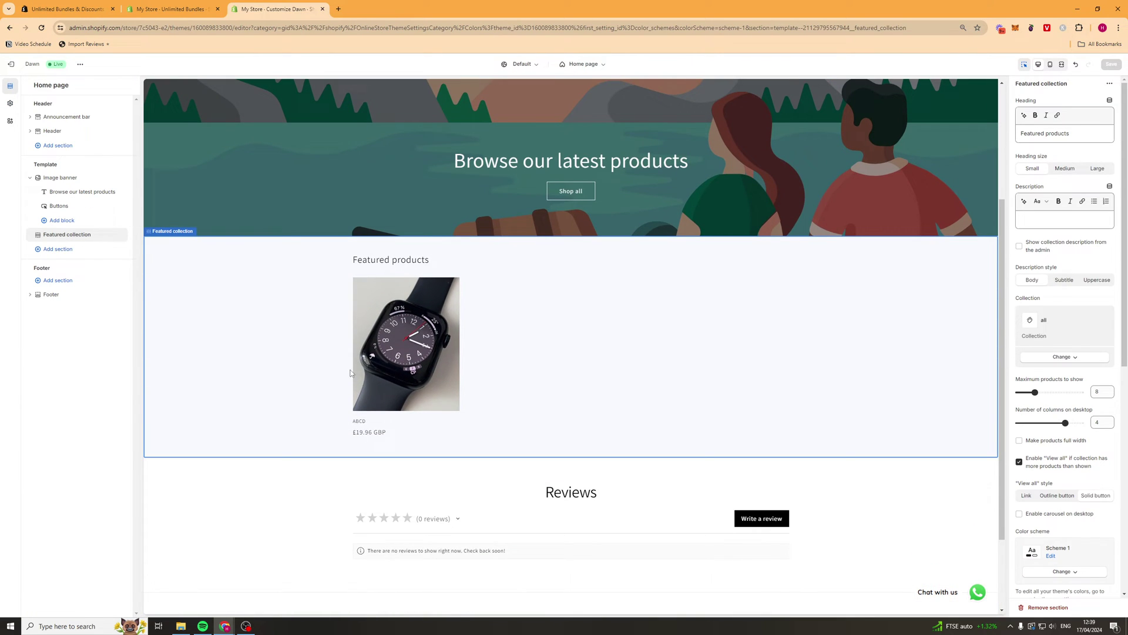
click(405, 347)
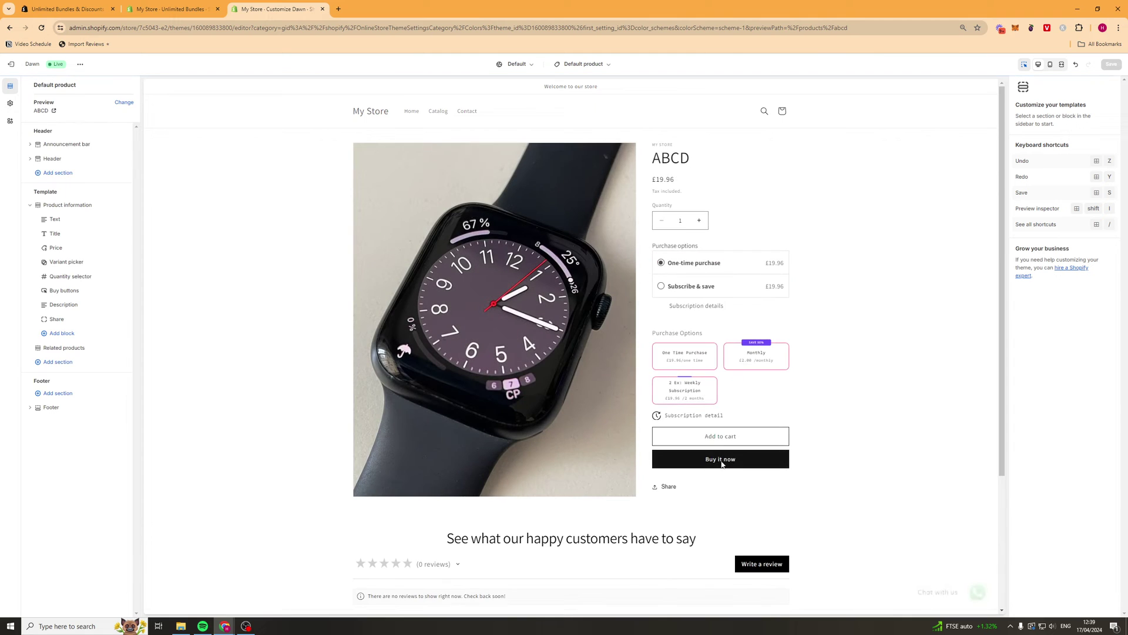
click(10, 103)
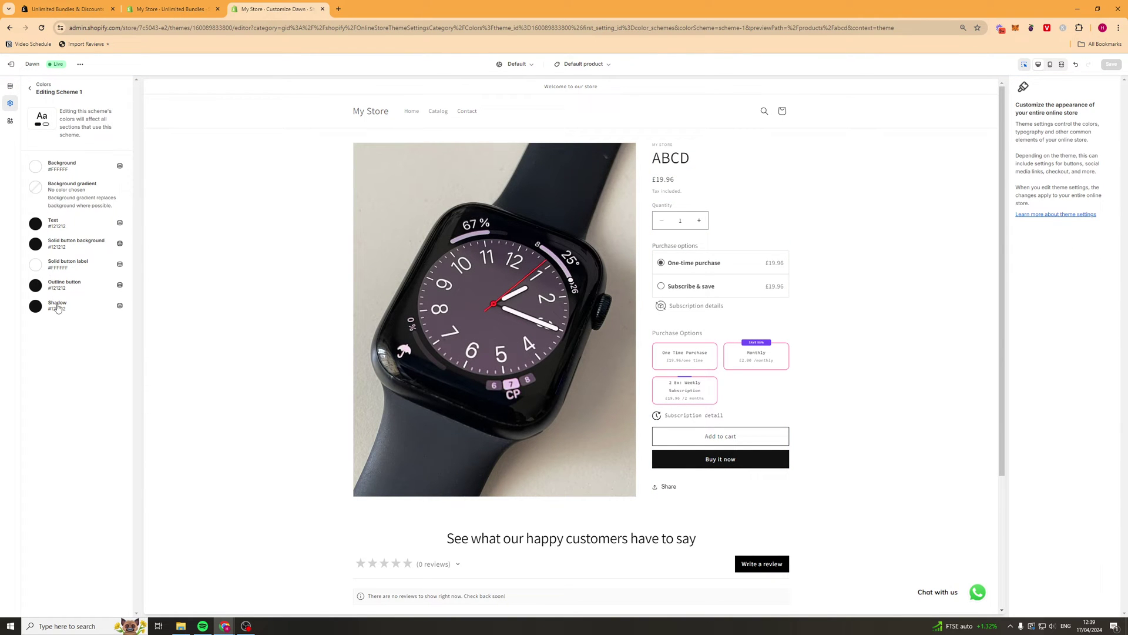
click(153, 8)
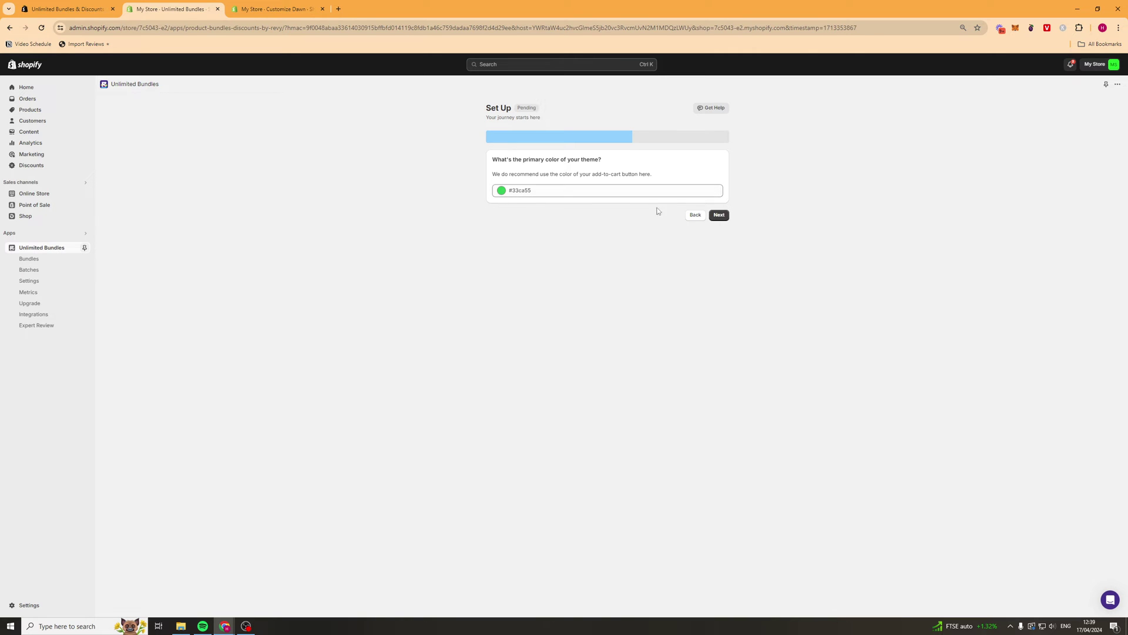
Keep #33ca55 and English, answer the feedback question, and finish the setup wizard
click(718, 215)
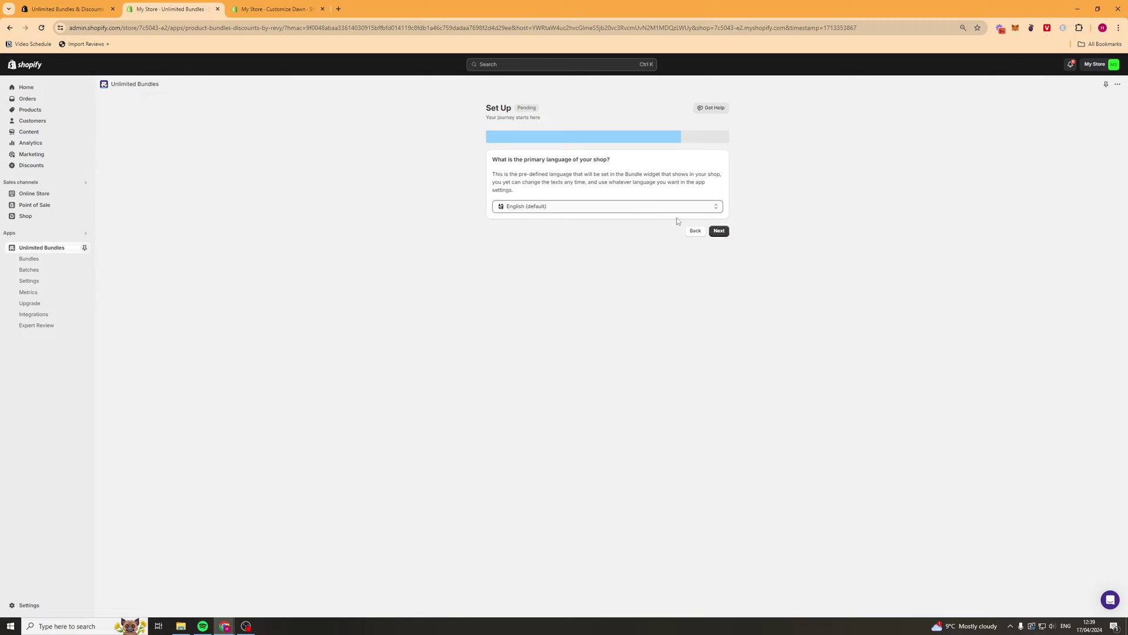
click(720, 230)
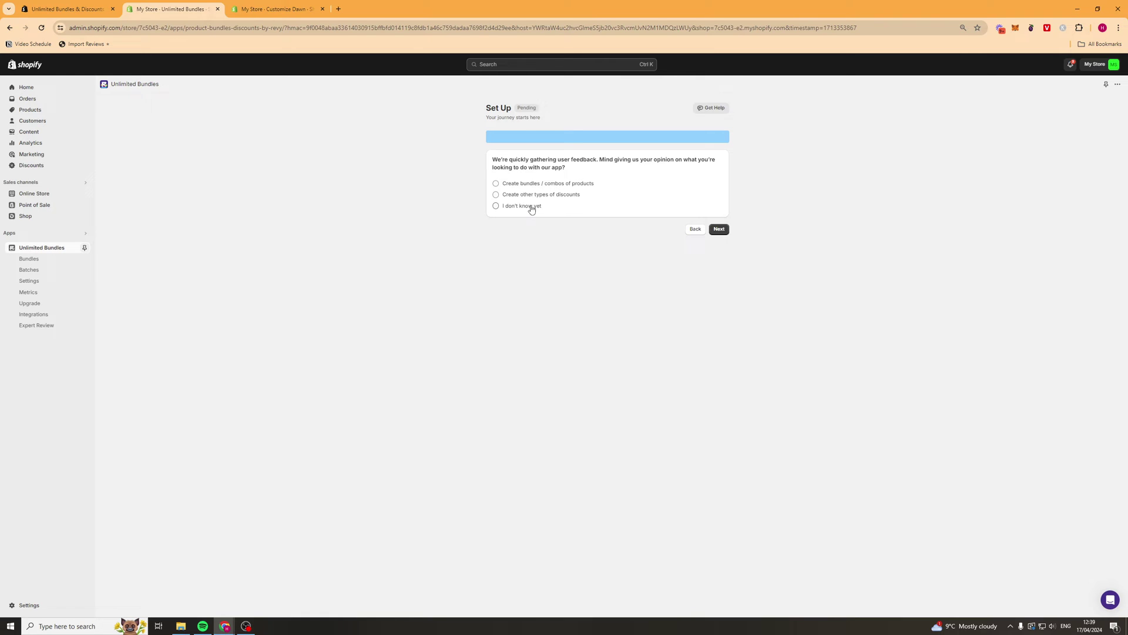
click(720, 229)
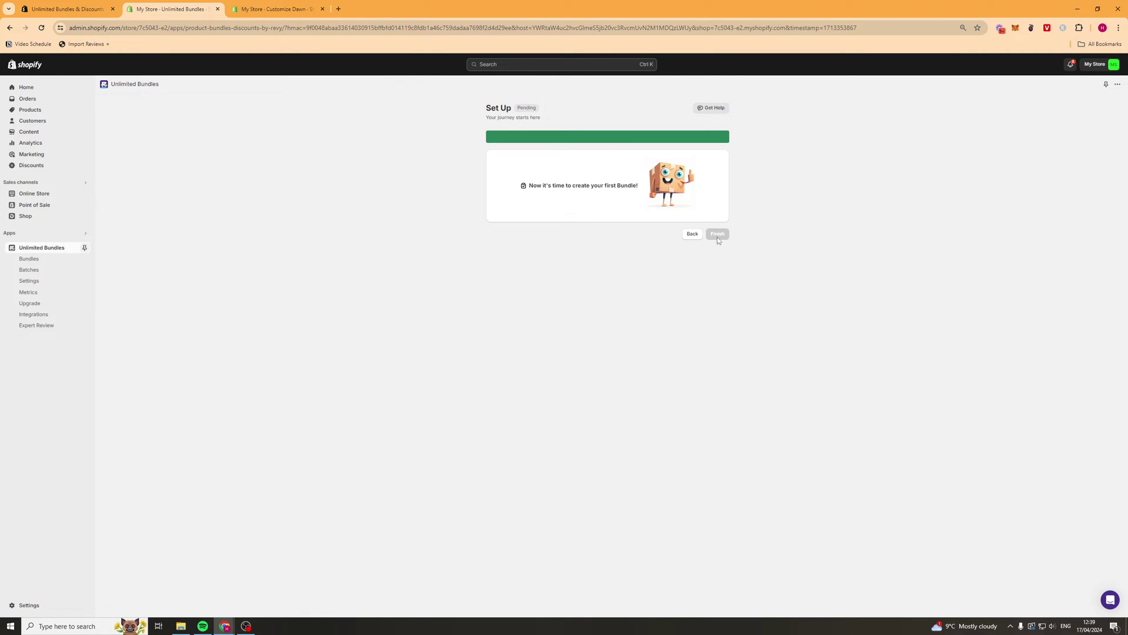
click(717, 234)
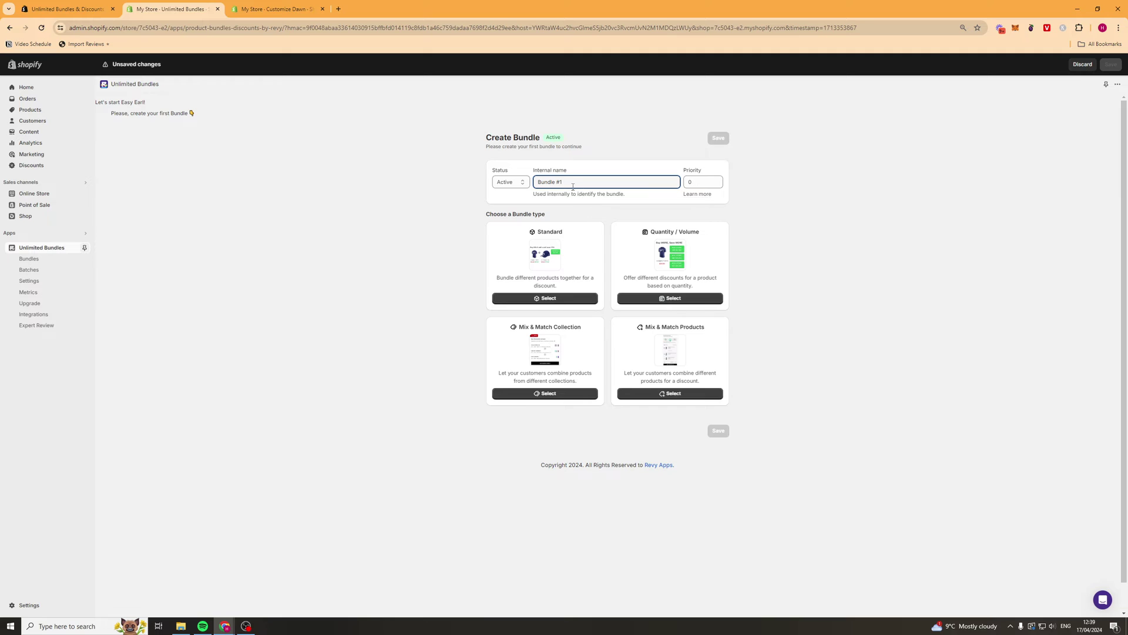
drag(573, 183, 516, 177)
click(556, 166)
mouse_move(702, 194)
drag(481, 217, 739, 211)
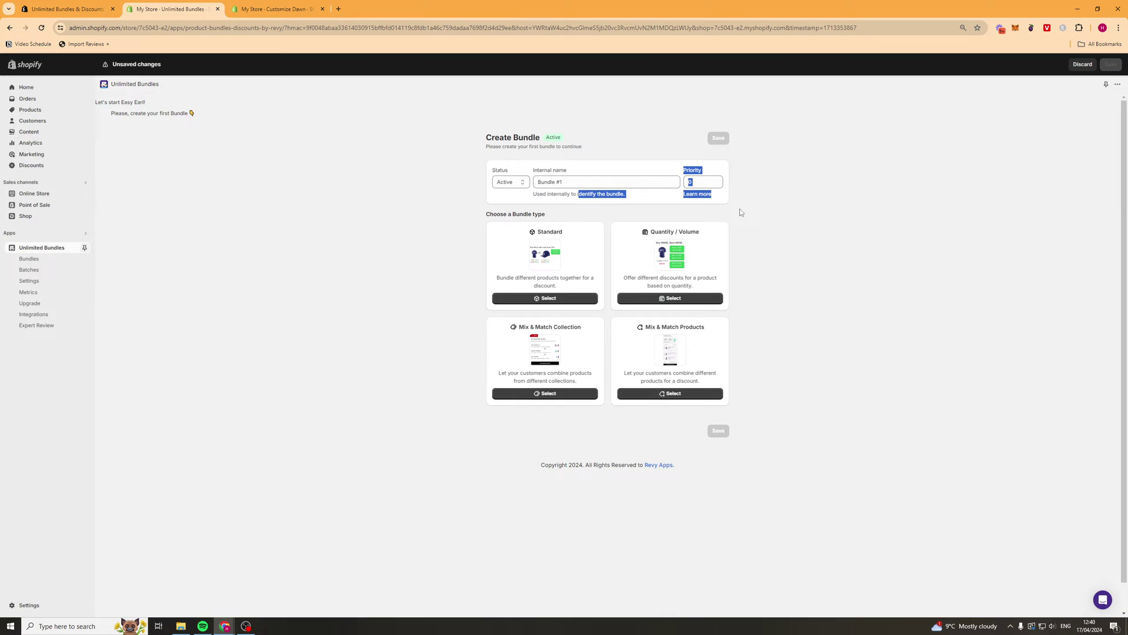
click(651, 216)
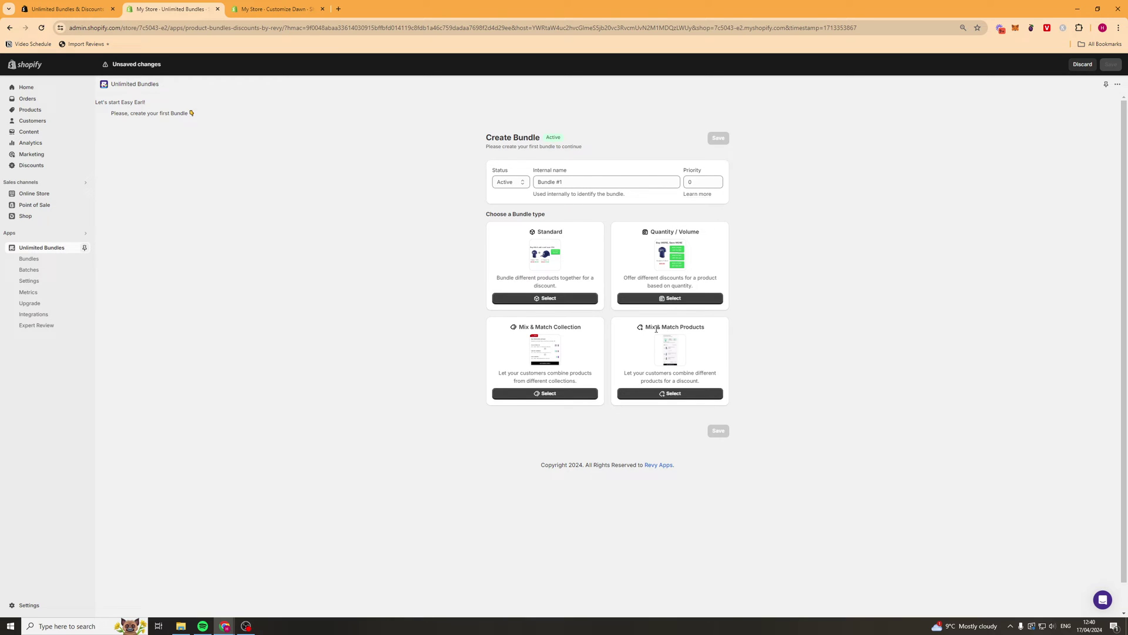
mouse_move(551, 252)
mouse_move(672, 254)
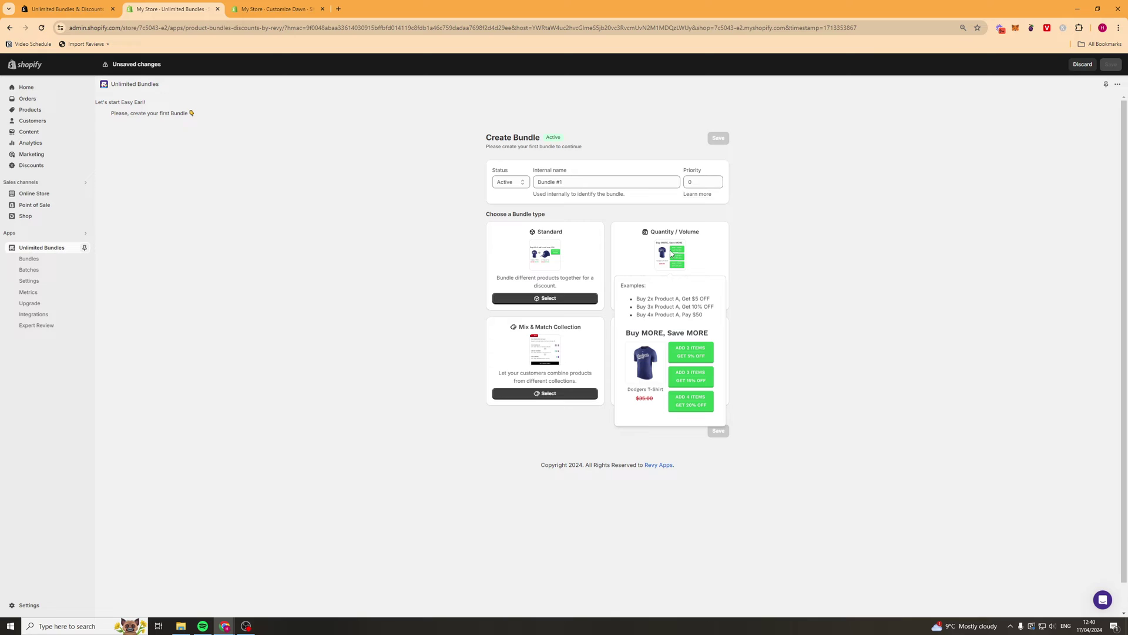
mouse_move(546, 344)
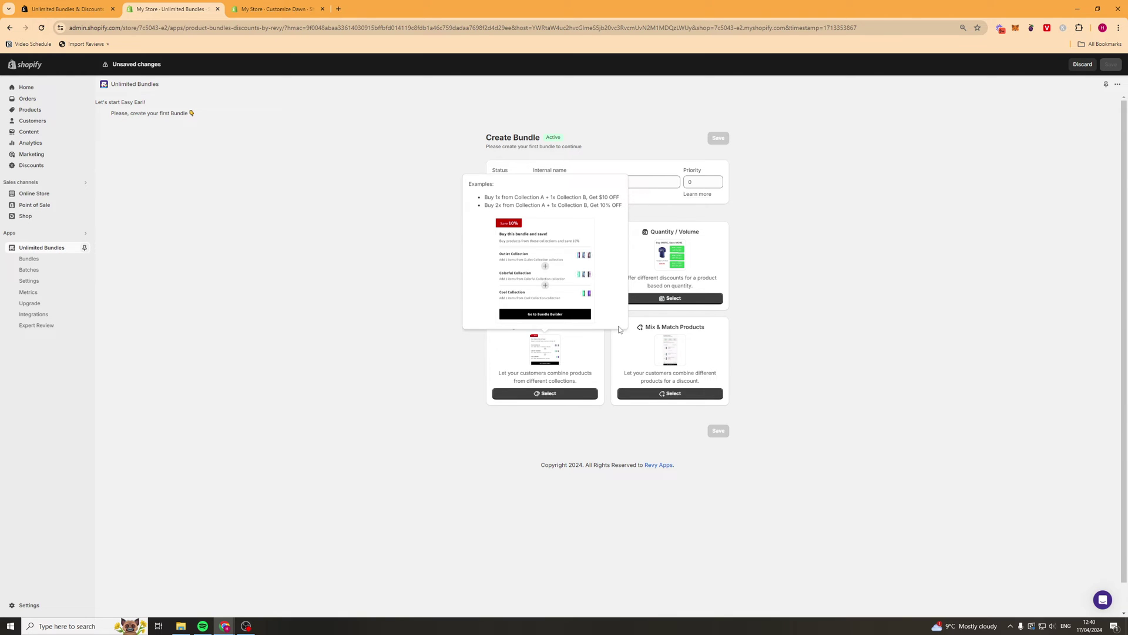
mouse_move(682, 360)
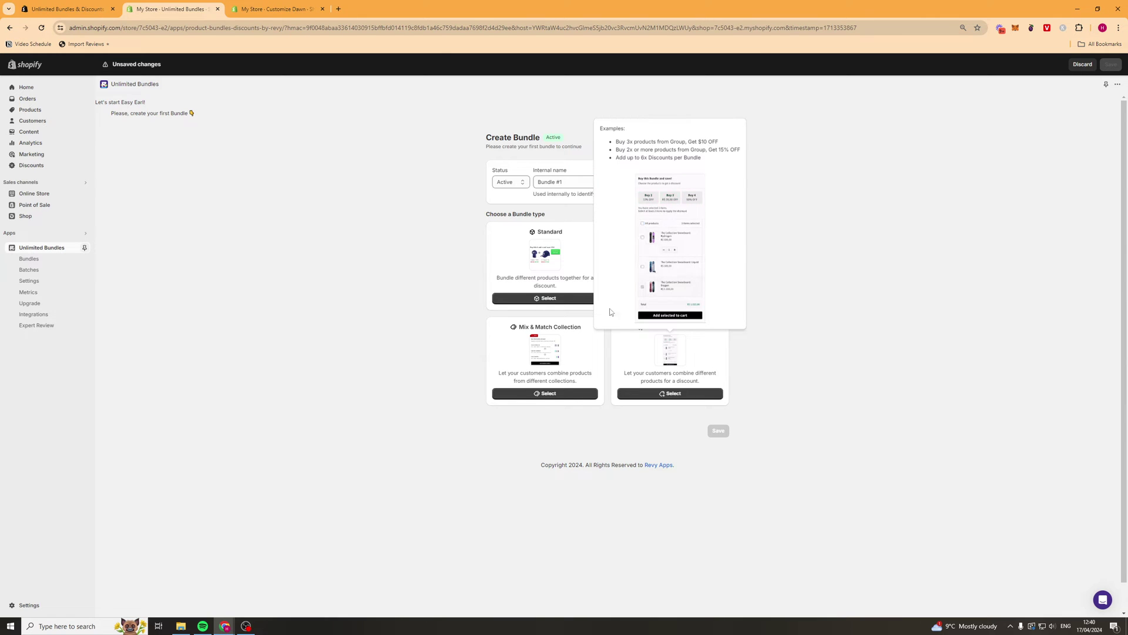
Settle on the Standard bundle type after briefly trying Quantity / Volume, then open Add Products
click(552, 300)
scroll(688, 260, down, 5)
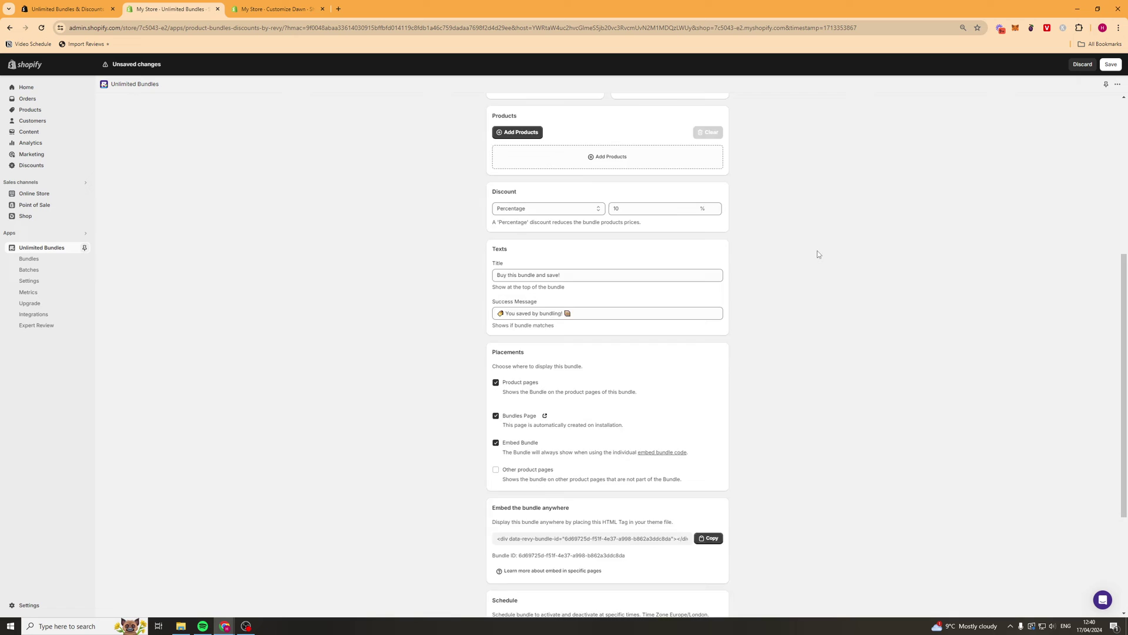
scroll(816, 252, up, 4)
click(676, 200)
scroll(574, 188, down, 4)
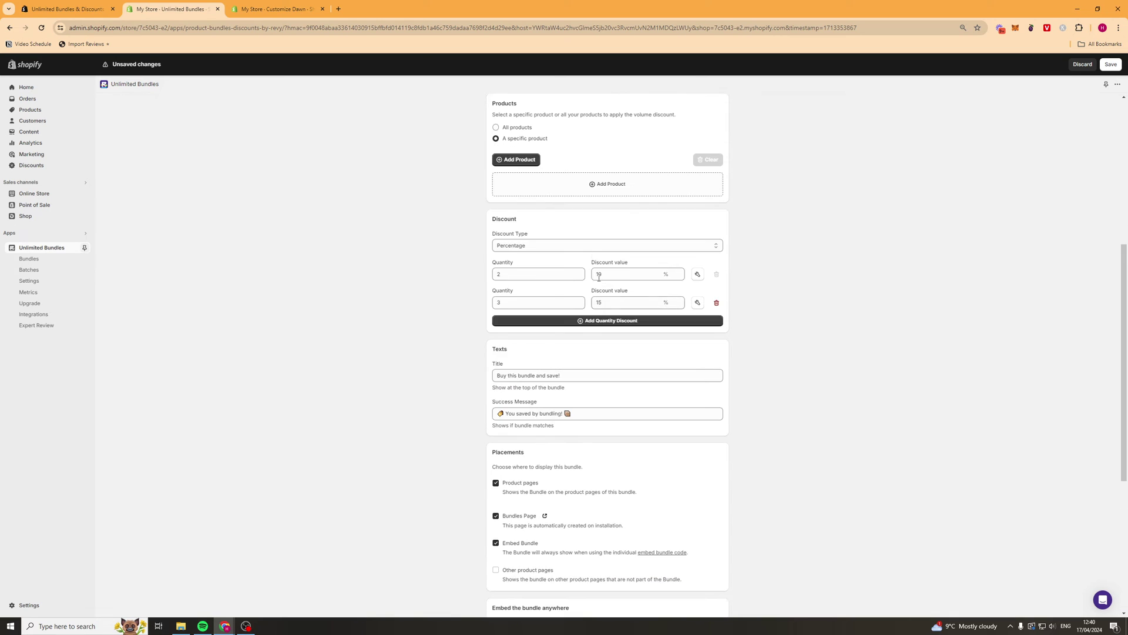
scroll(563, 233, up, 2)
click(548, 112)
scroll(823, 298, down, 1)
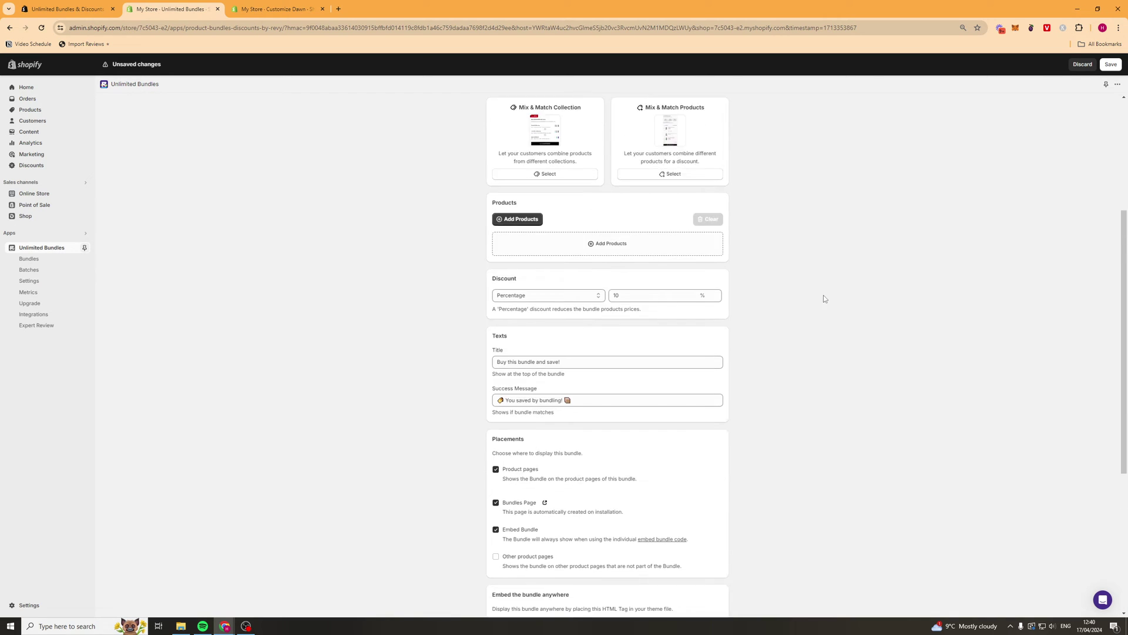
scroll(822, 297, up, 3)
scroll(564, 272, down, 1)
scroll(565, 272, down, 3)
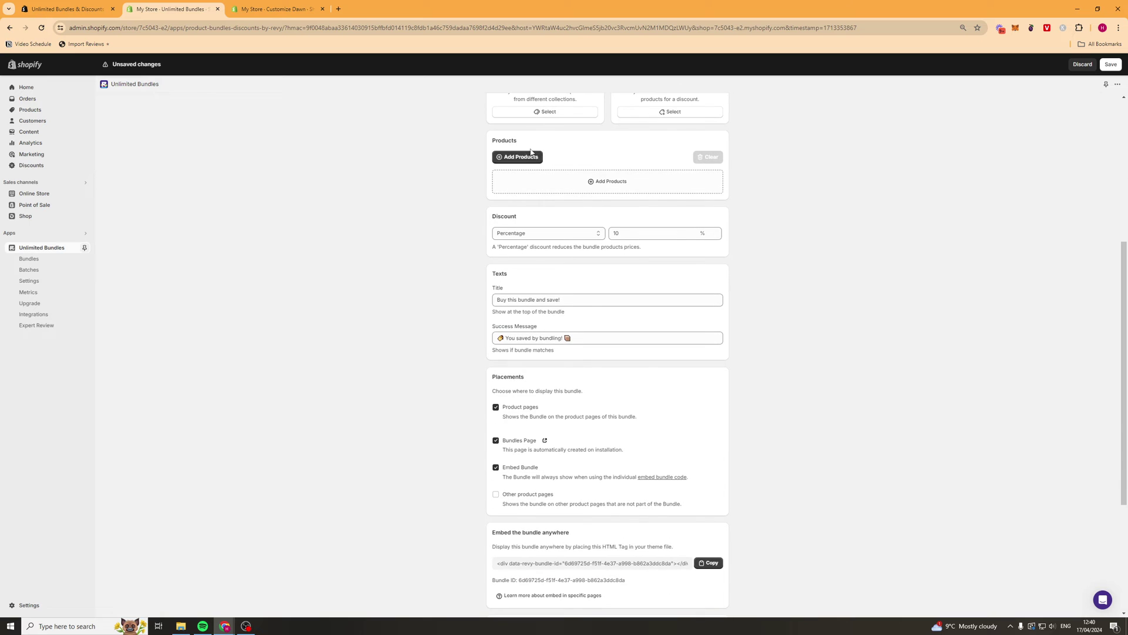
click(520, 155)
Tick ABCD in the Add products picker and add it to the bundle at quantity 1
click(494, 207)
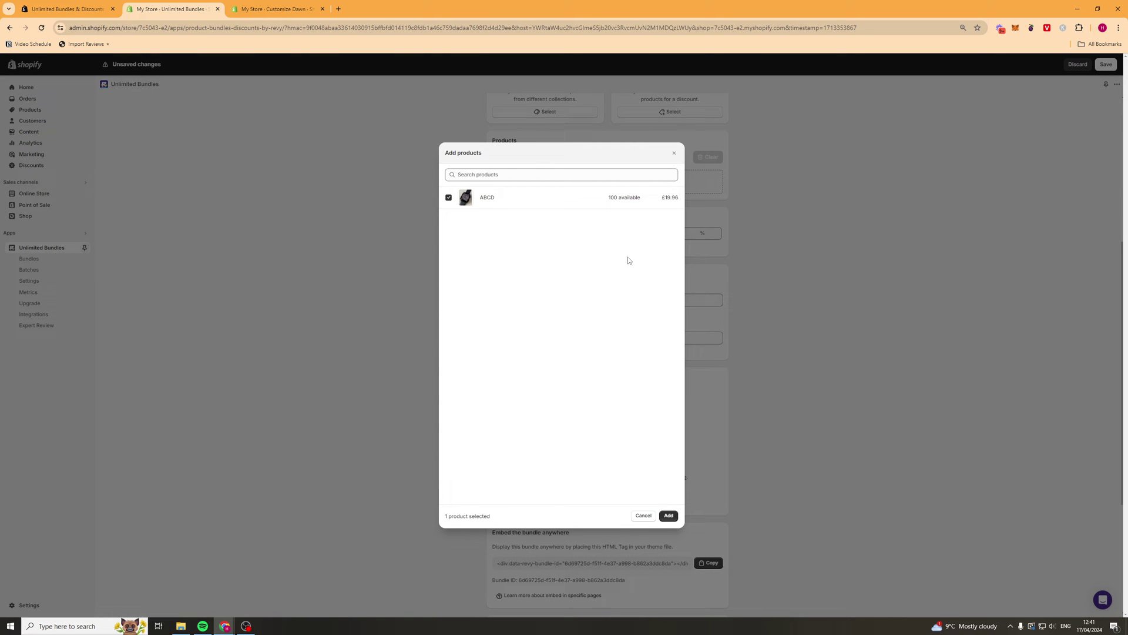
click(669, 516)
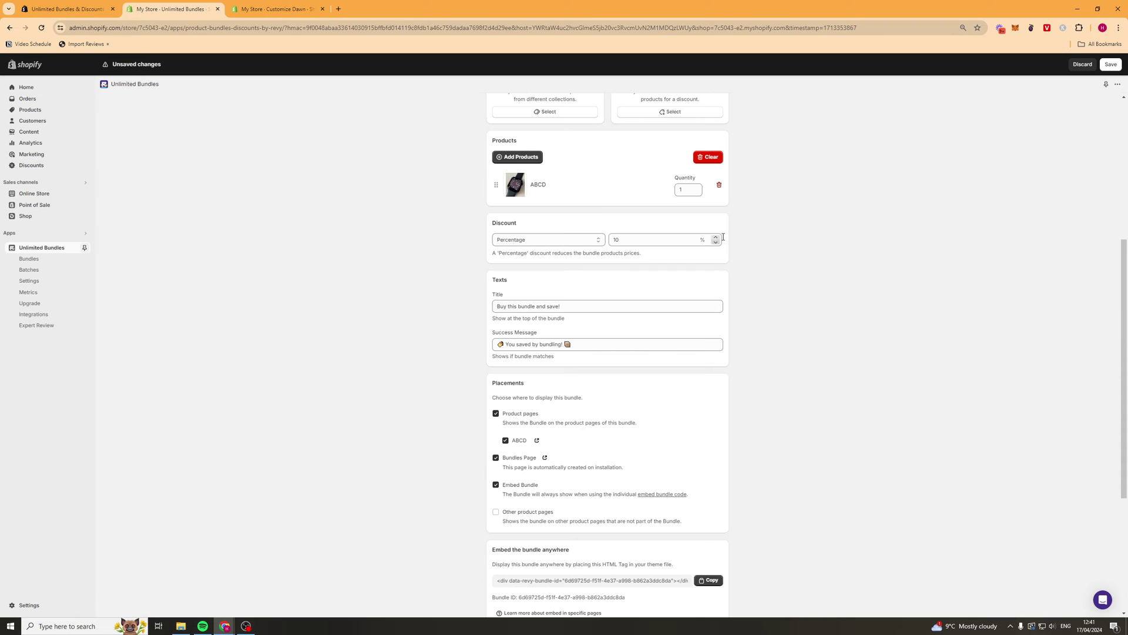
scroll(796, 326, up, 3)
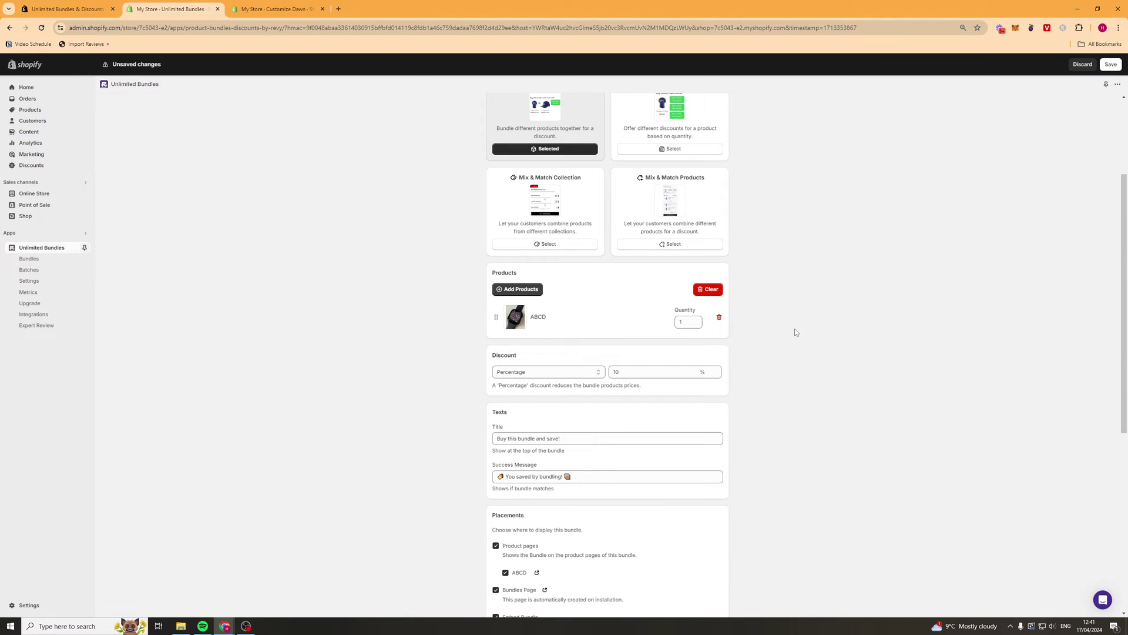
scroll(786, 331, down, 3)
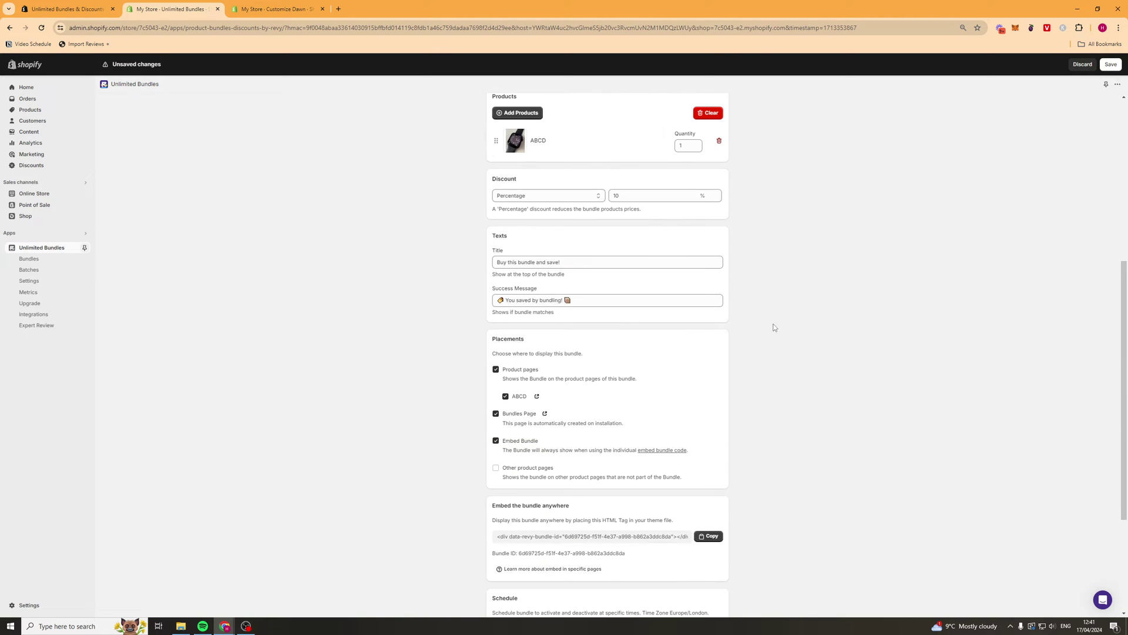
Change the discount type from Fixed Amount OFF to Fixed Price, with a GBP 50 bundle price
click(537, 201)
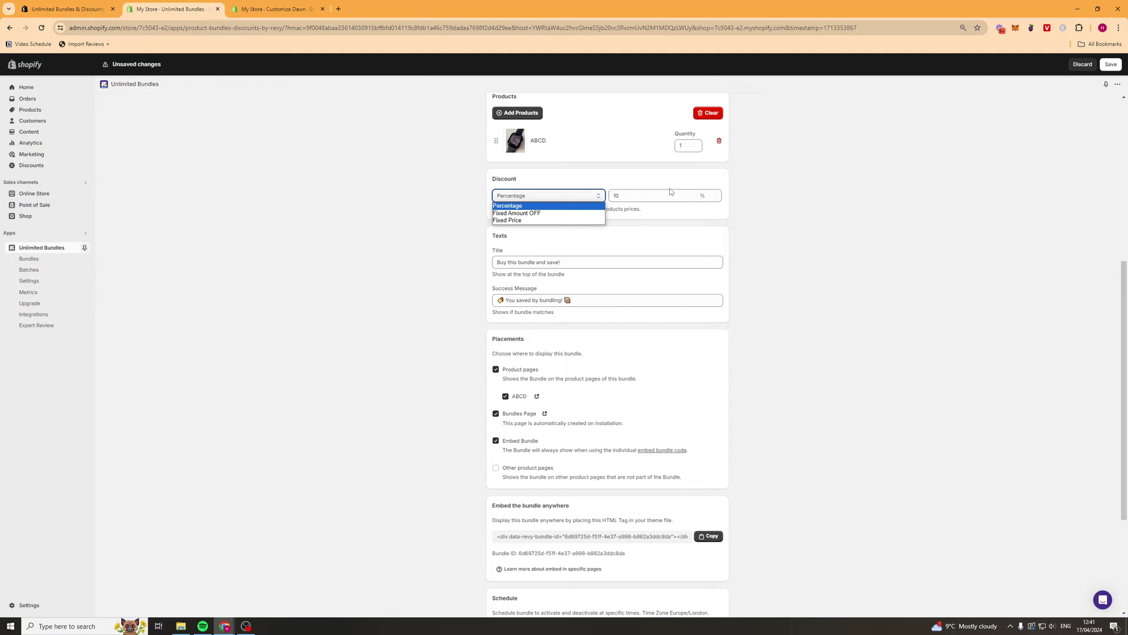
key(Tab)
click(546, 199)
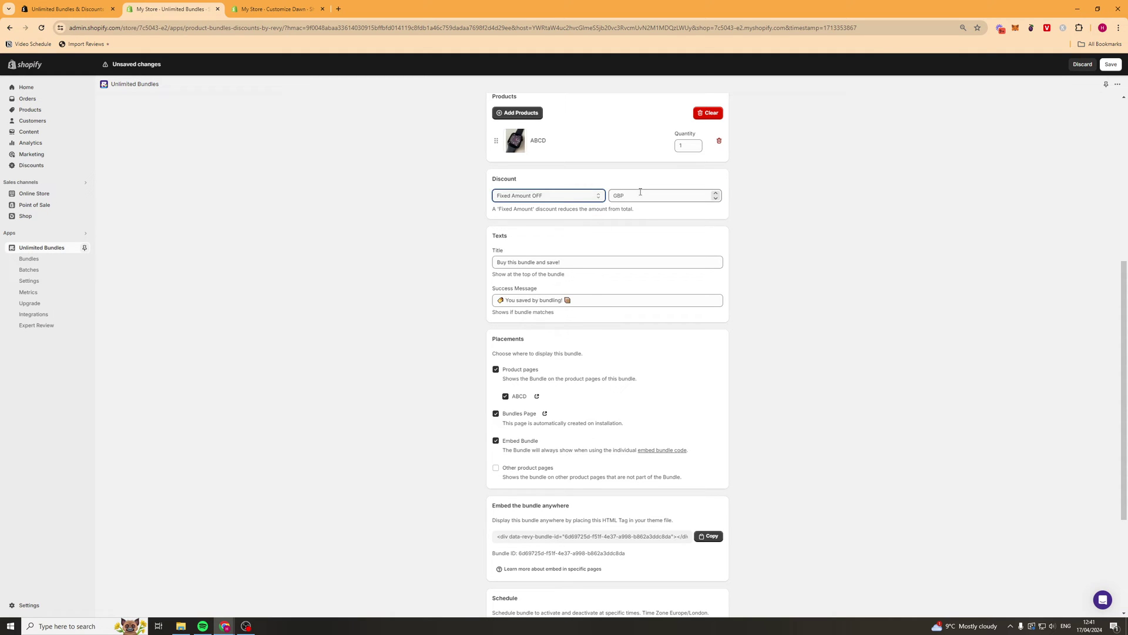
click(612, 195)
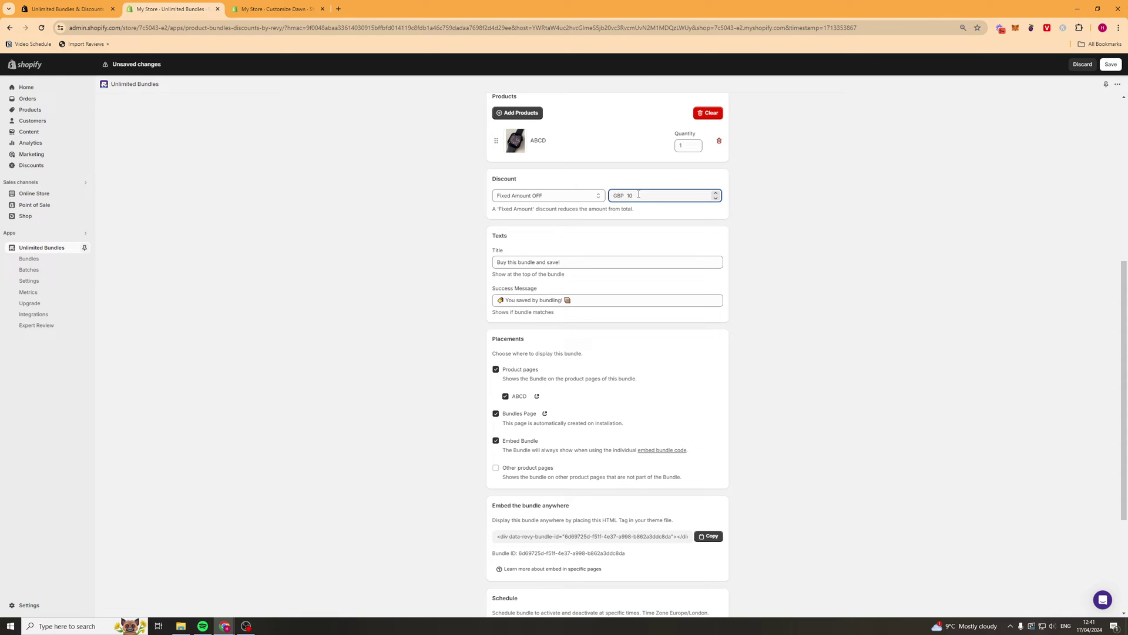
click(540, 196)
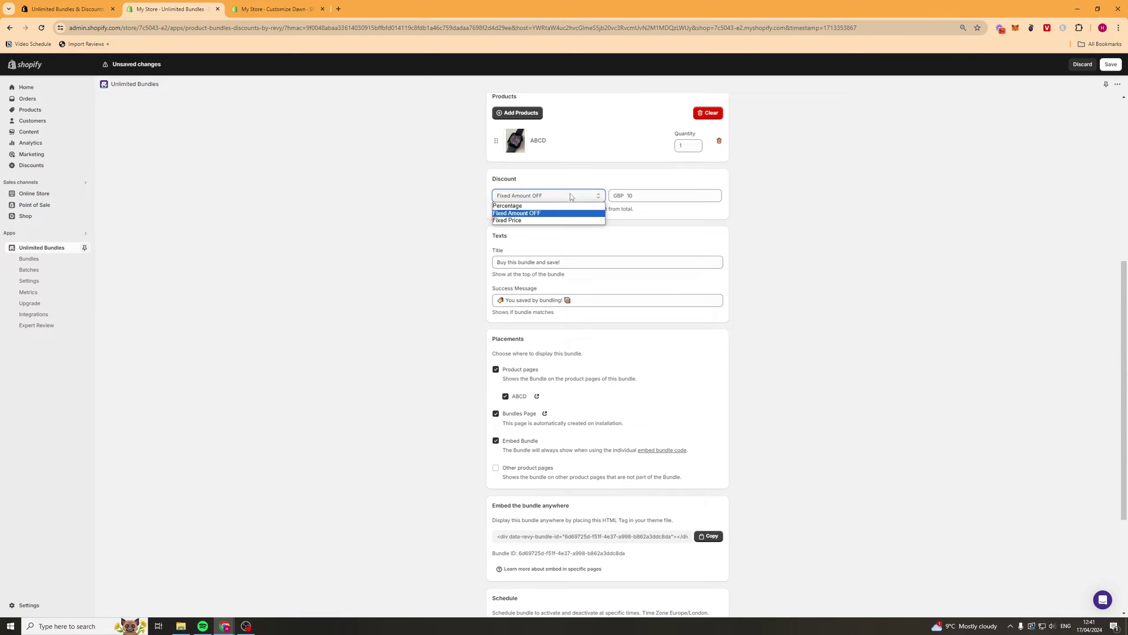
click(539, 221)
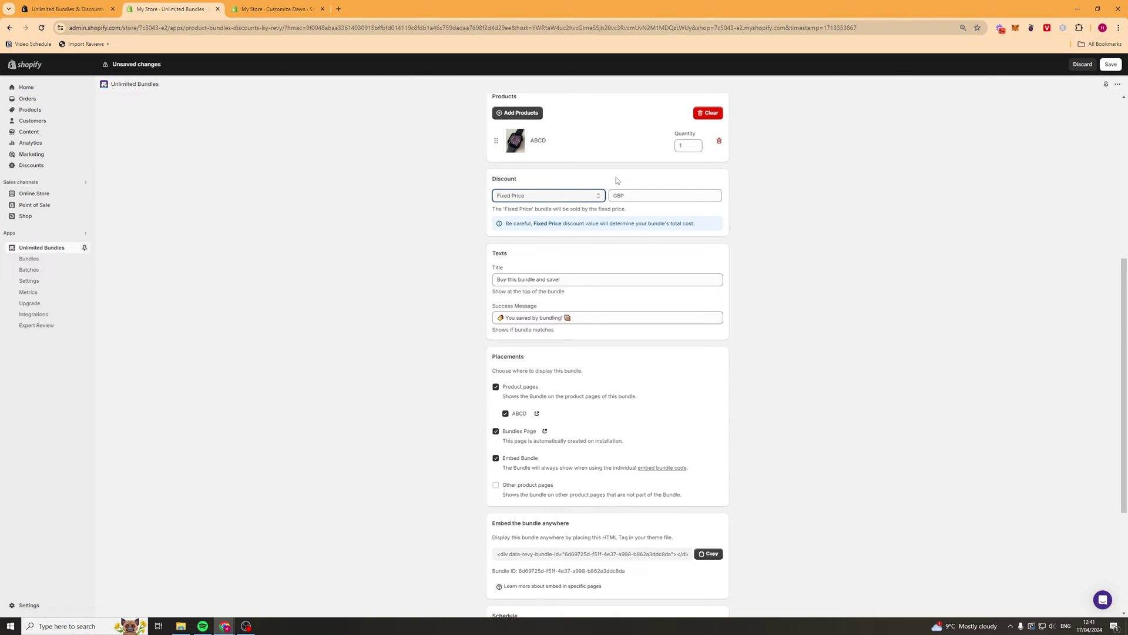
click(640, 194)
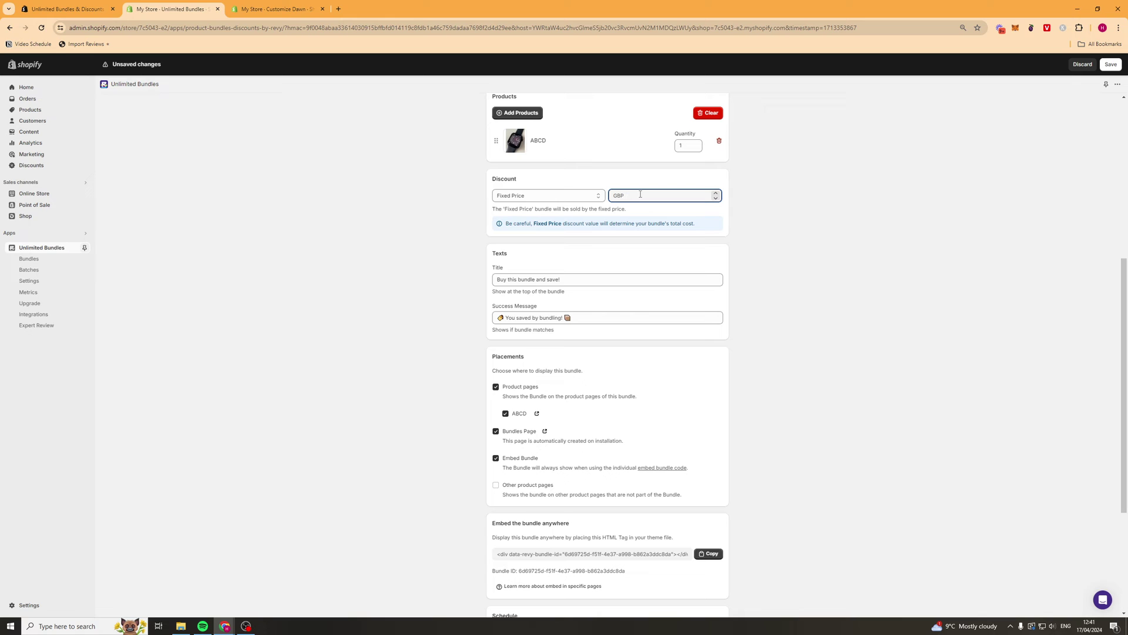
text(50)
click(854, 195)
scroll(647, 247, up, 2)
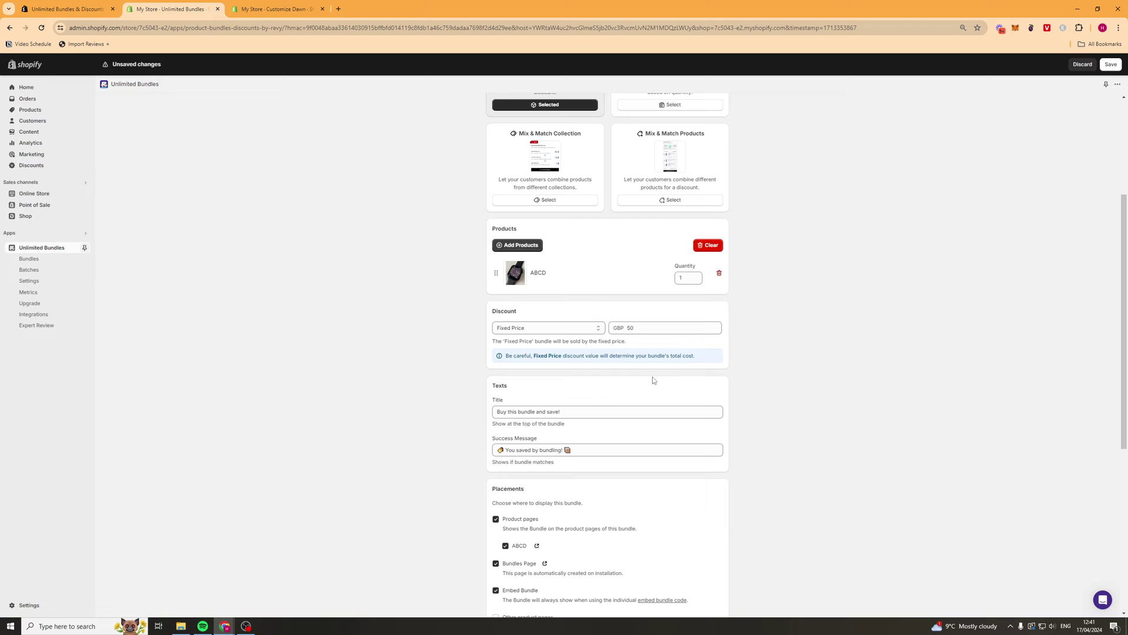
scroll(654, 381, up, 3)
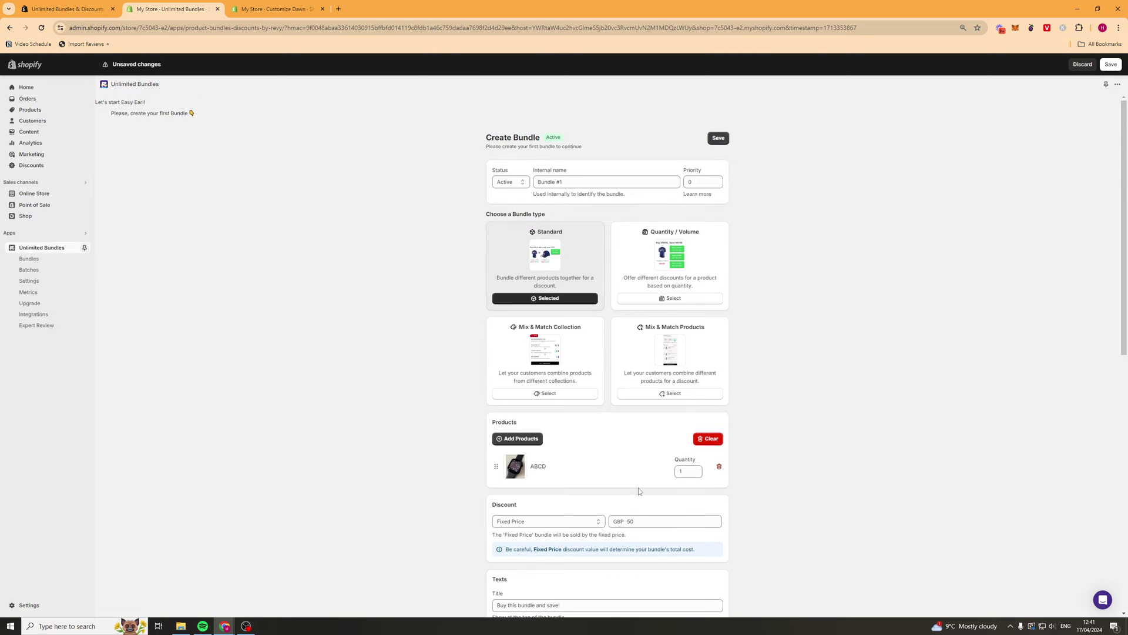
scroll(770, 469, down, 5)
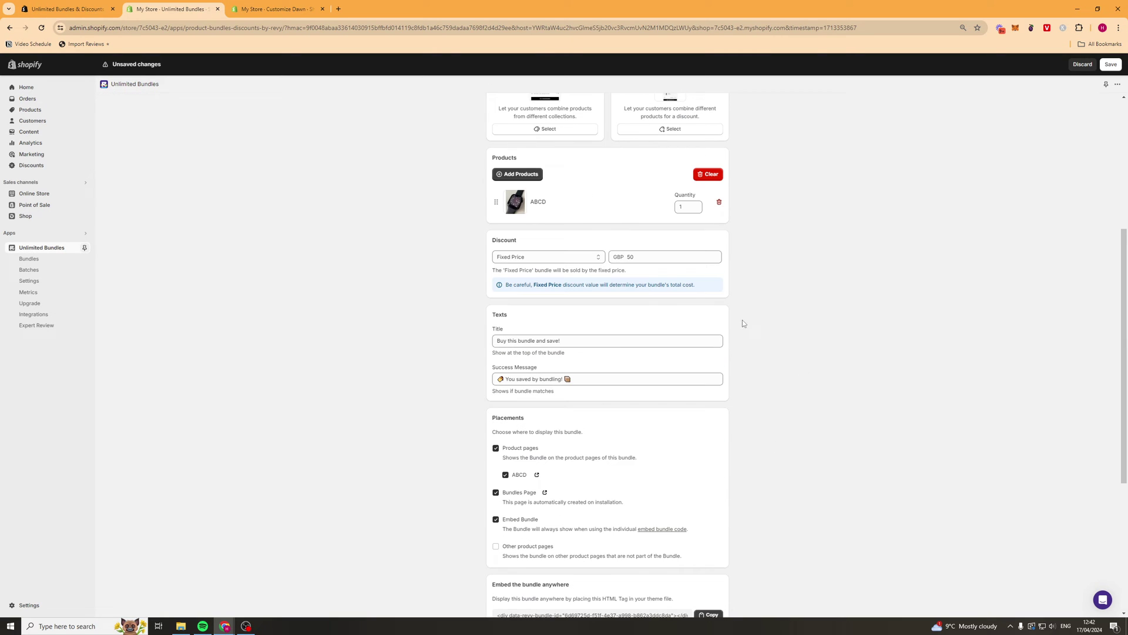
scroll(550, 263, down, 3)
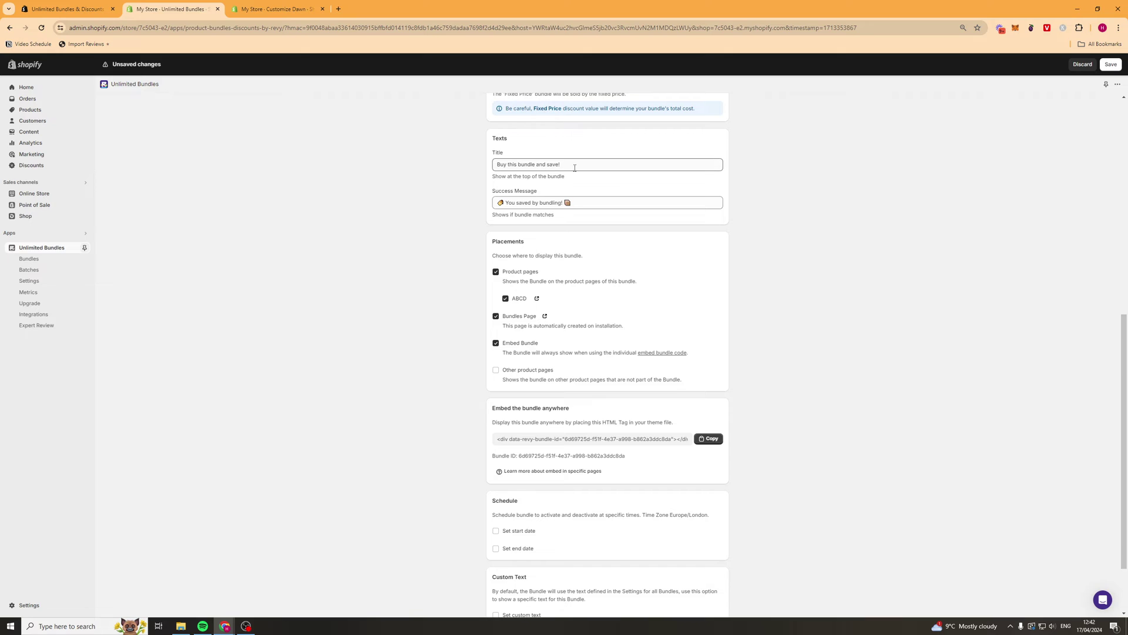
mouse_move(574, 167)
mouse_down()
mouse_move(478, 157)
mouse_move(568, 160)
mouse_up()
click(497, 164)
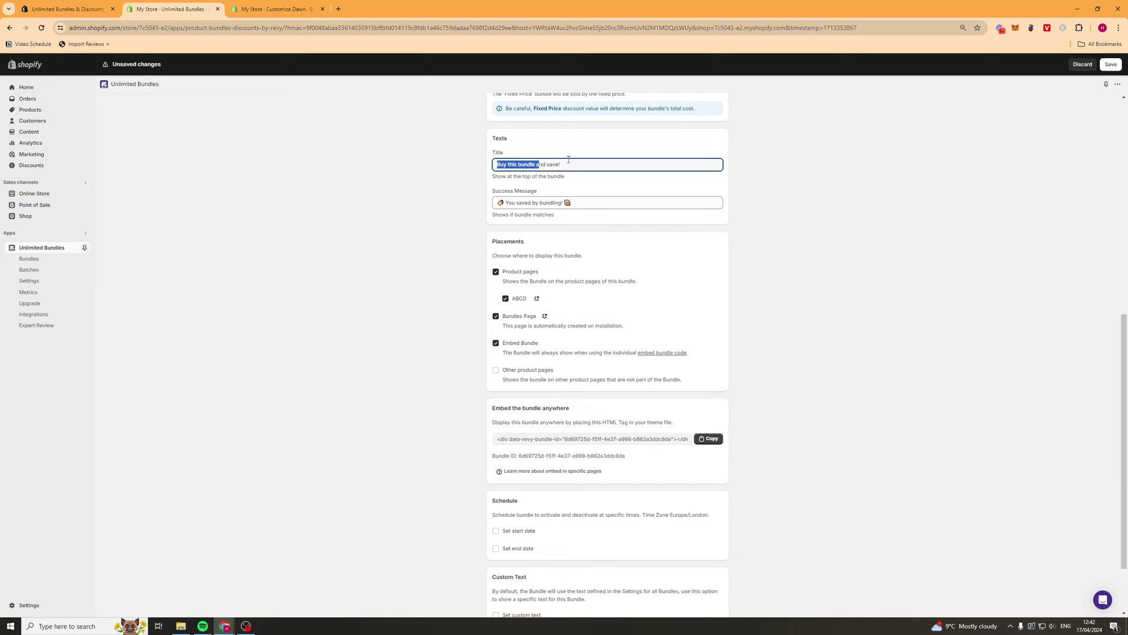
click(568, 162)
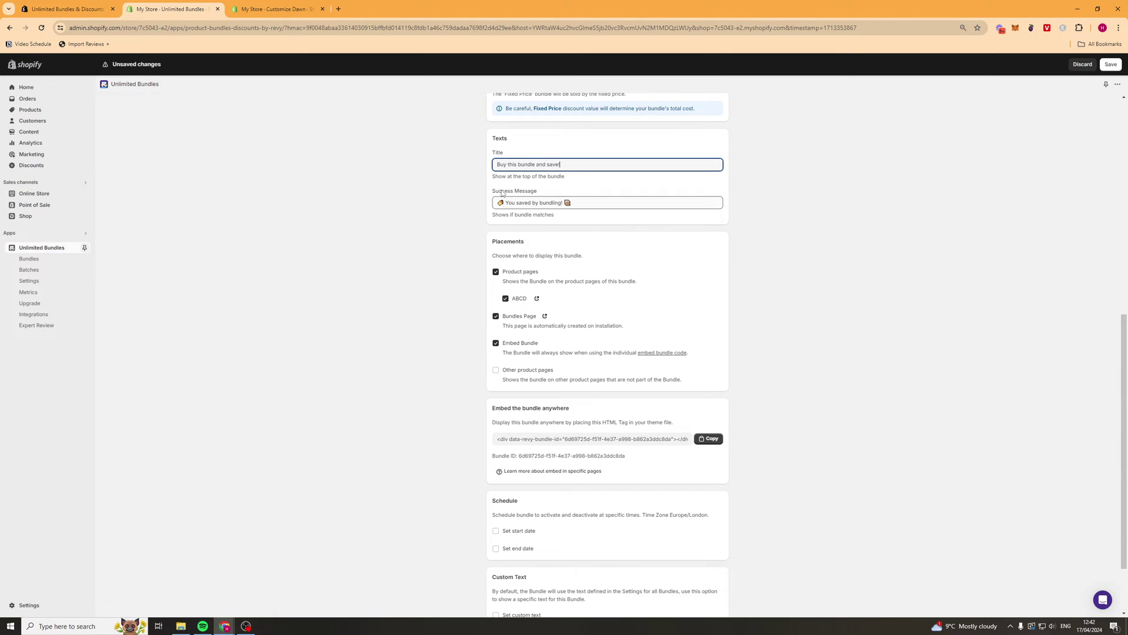
mouse_move(497, 202)
mouse_down()
mouse_move(572, 203)
mouse_move(478, 197)
mouse_up()
click(596, 200)
click(566, 199)
drag(566, 199, 492, 202)
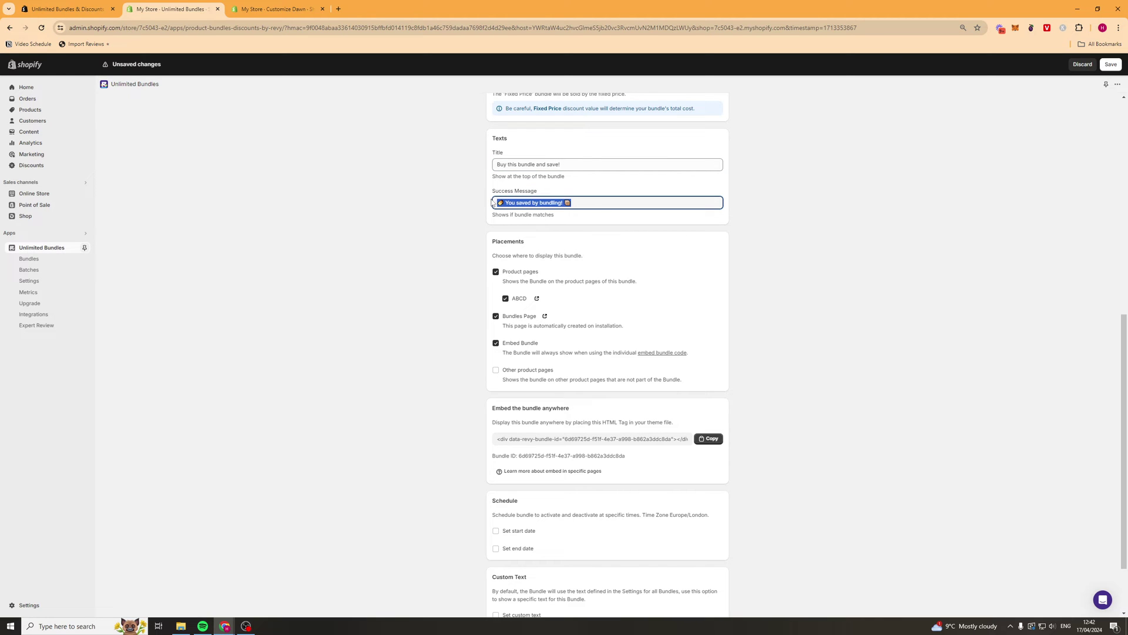
click(570, 203)
drag(570, 202, 516, 196)
click(558, 205)
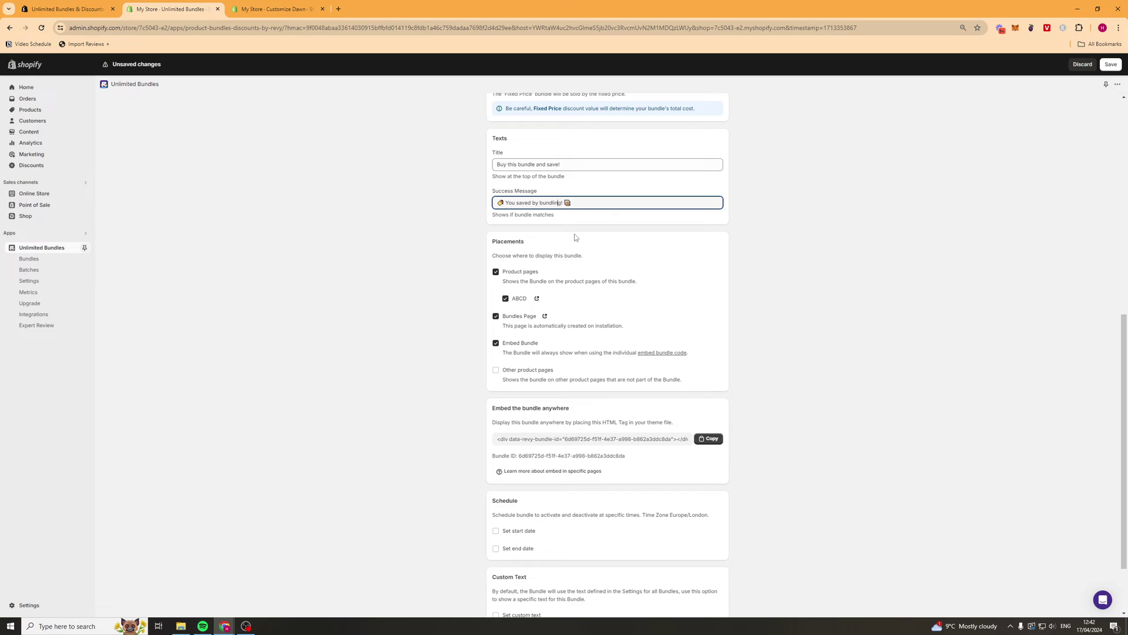
scroll(562, 242, down, 2)
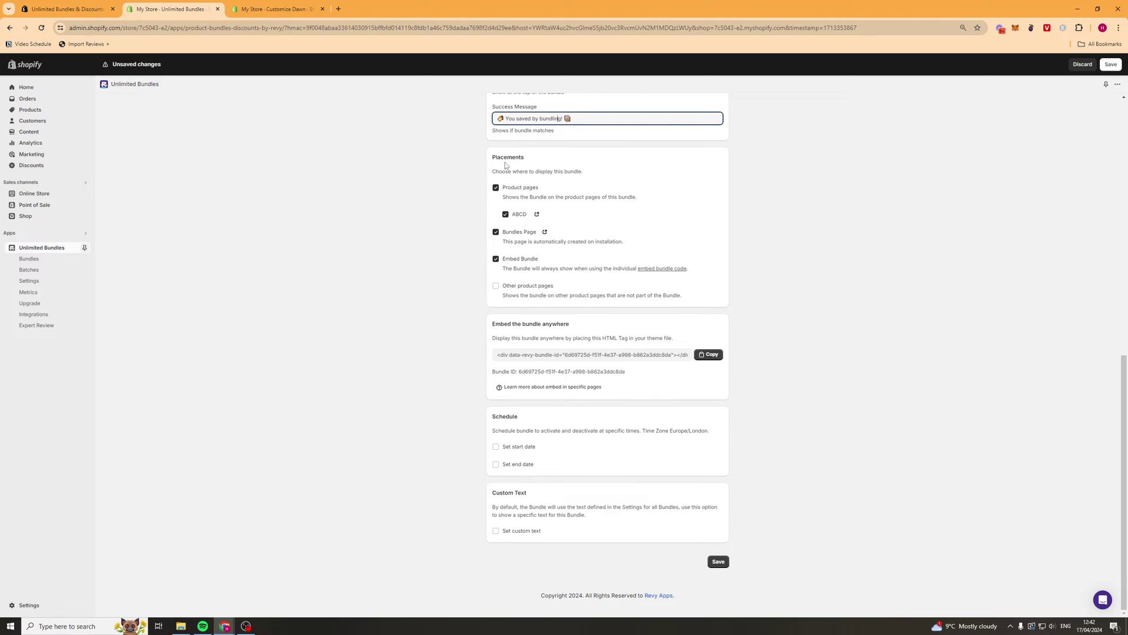
Finish editing the bundle's success message text
drag(531, 172, 499, 157)
click(550, 182)
triple_click(514, 173)
click(515, 172)
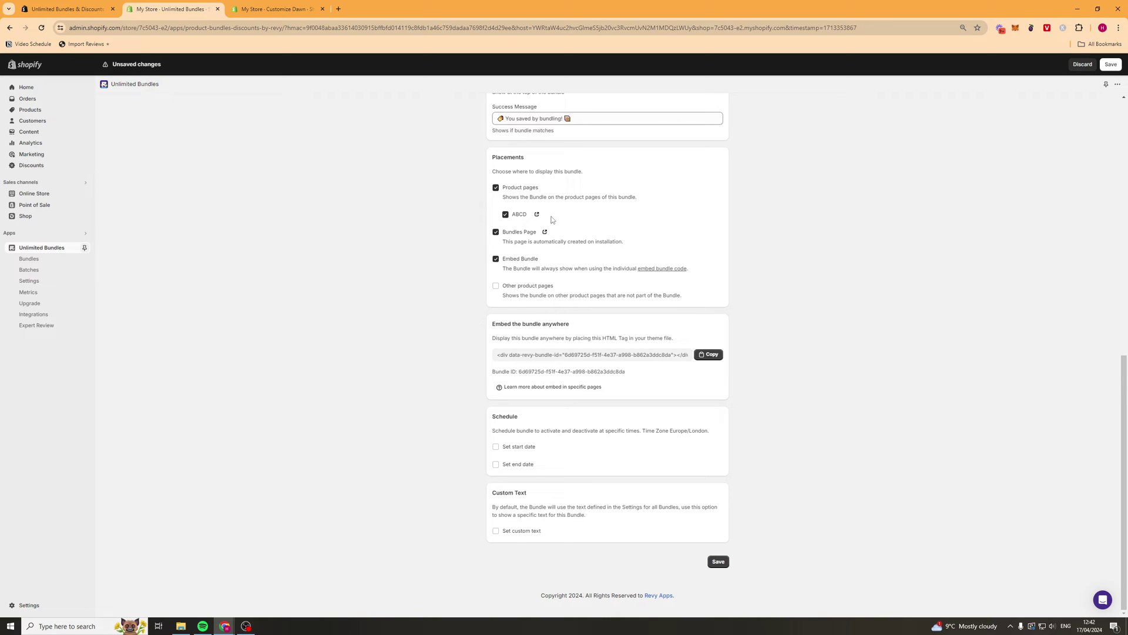
Show the bundle on the ABCD product page only, with Other product pages turned off
click(504, 216)
click(496, 286)
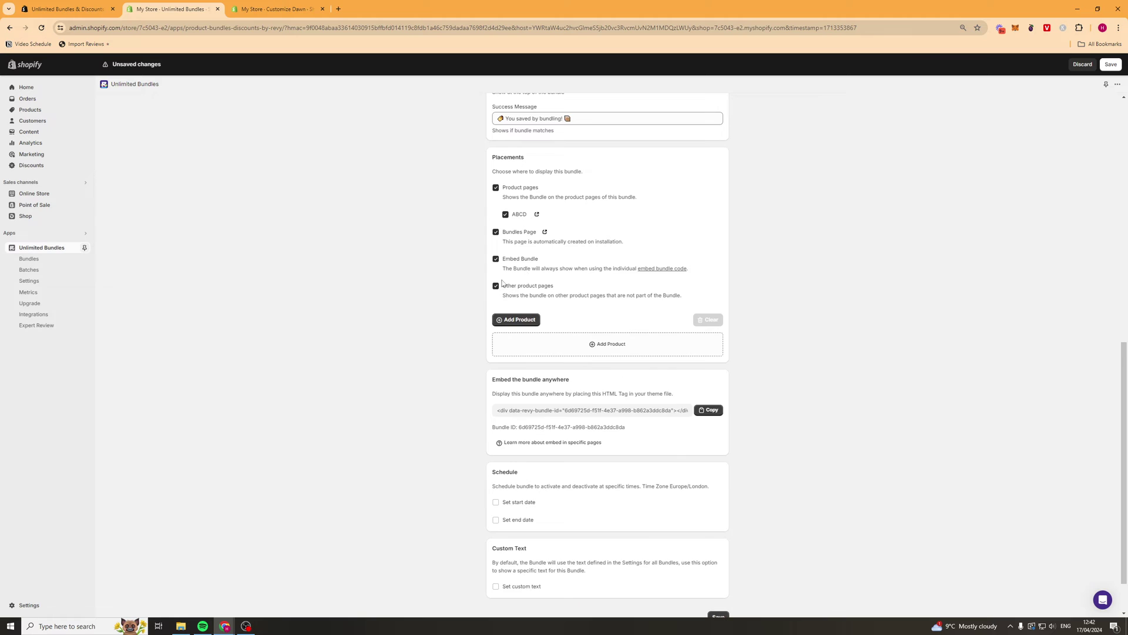
click(497, 288)
click(497, 287)
click(496, 287)
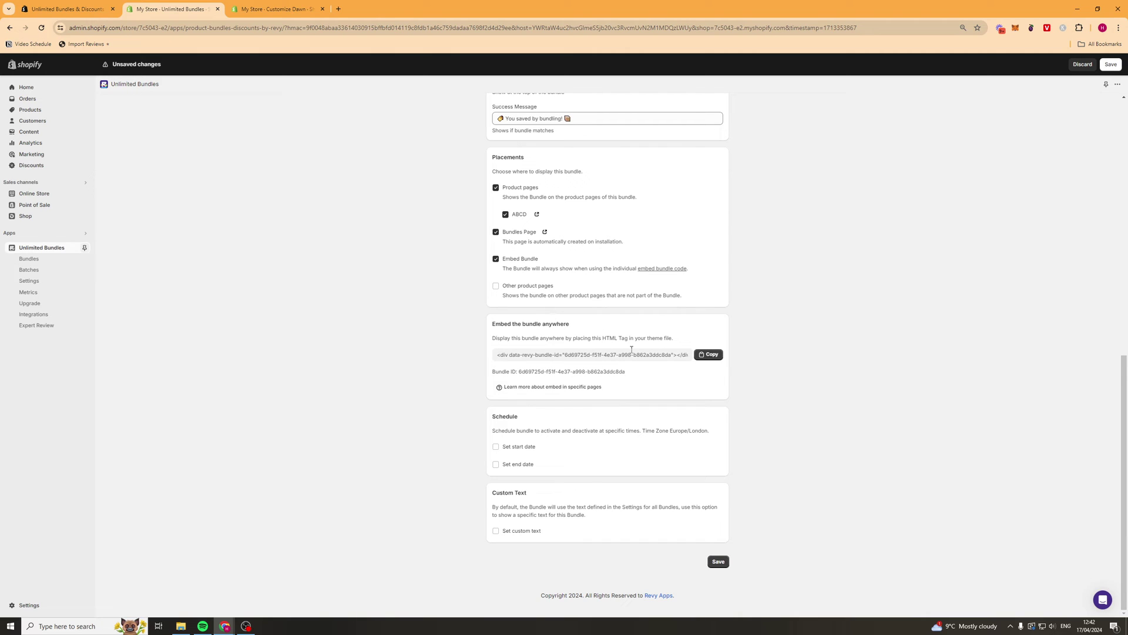
Copy the bundle's embed code
click(709, 355)
scroll(835, 382, up, 1)
scroll(829, 411, down, 1)
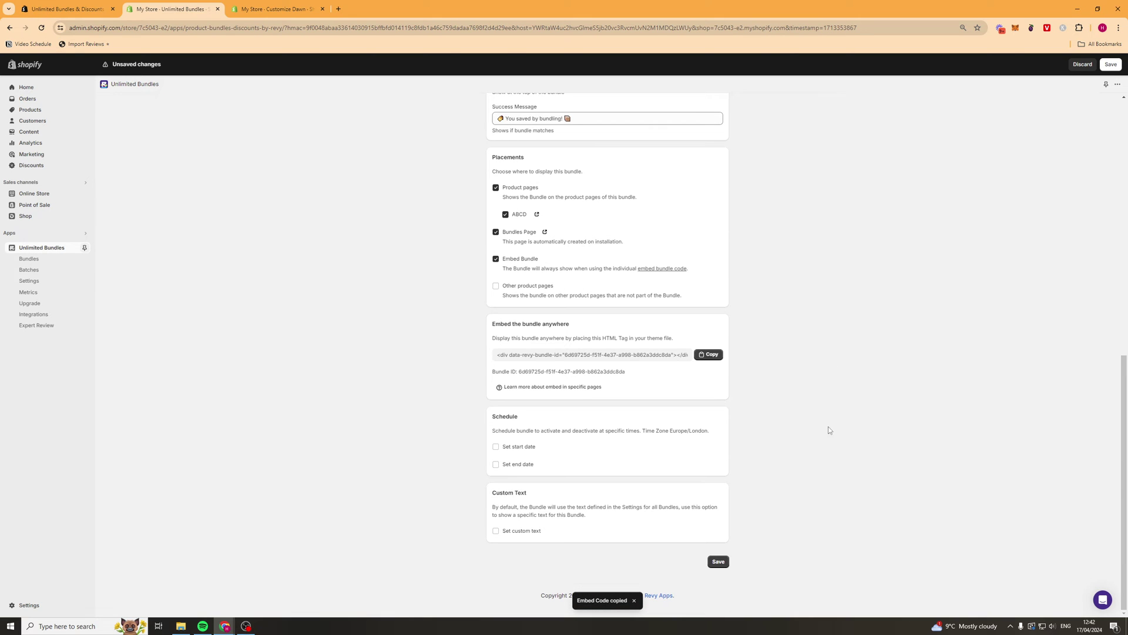
Add a Custom Liquid block to Product information, paste the bundle embed code, and save
click(276, 9)
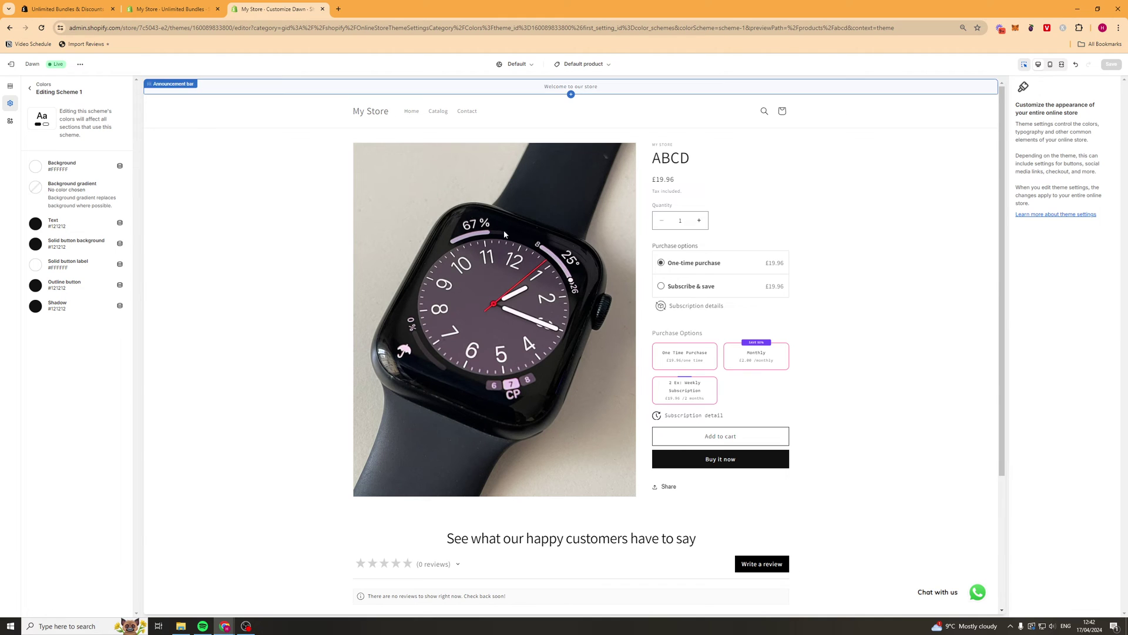
scroll(503, 231, down, 1)
click(11, 89)
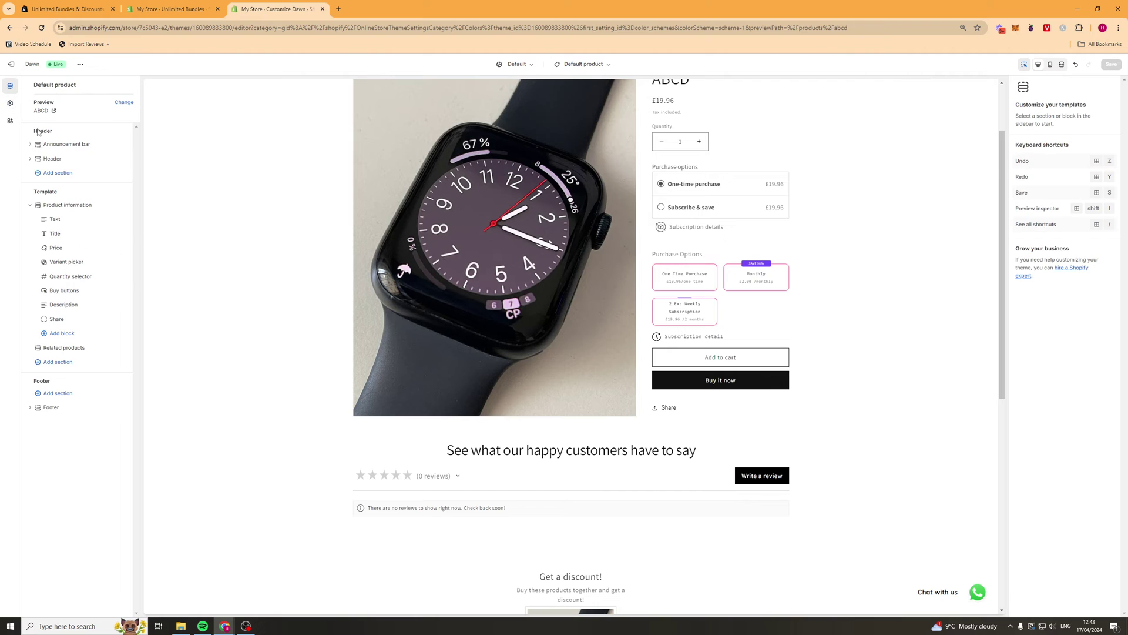
click(55, 363)
click(62, 333)
click(62, 334)
click(166, 412)
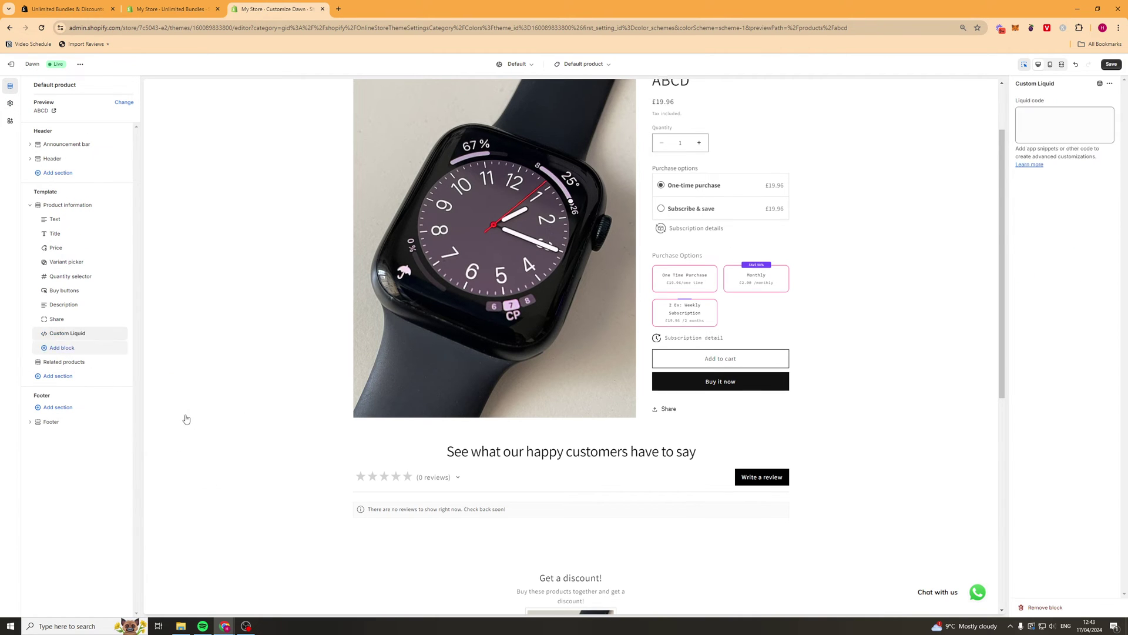
click(1057, 135)
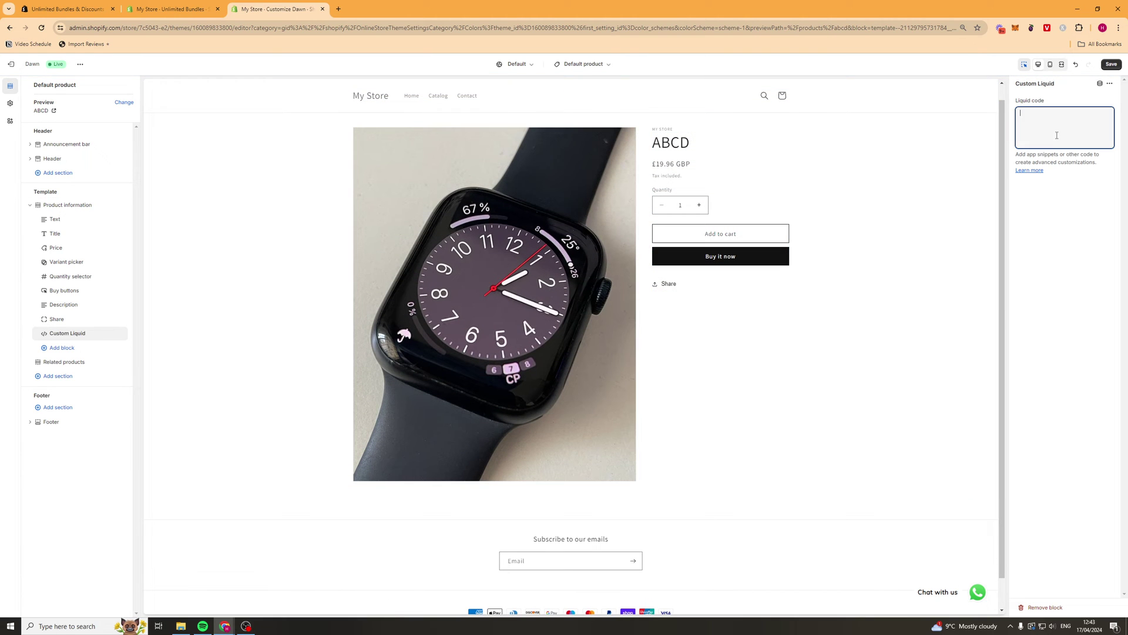
key(ctrl+v)
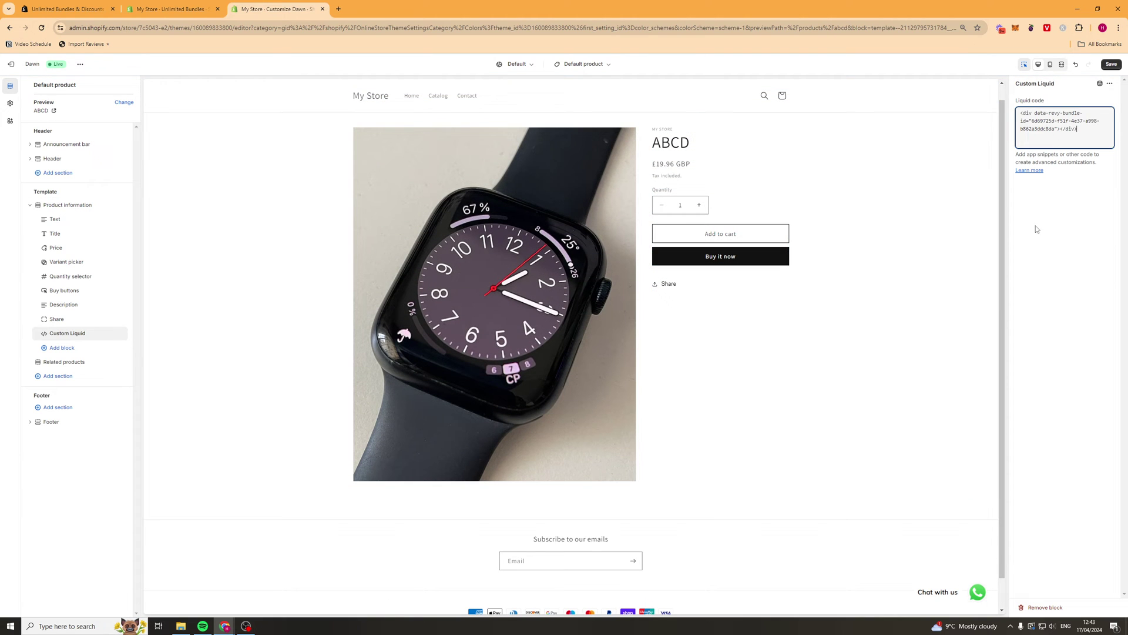
click(1111, 64)
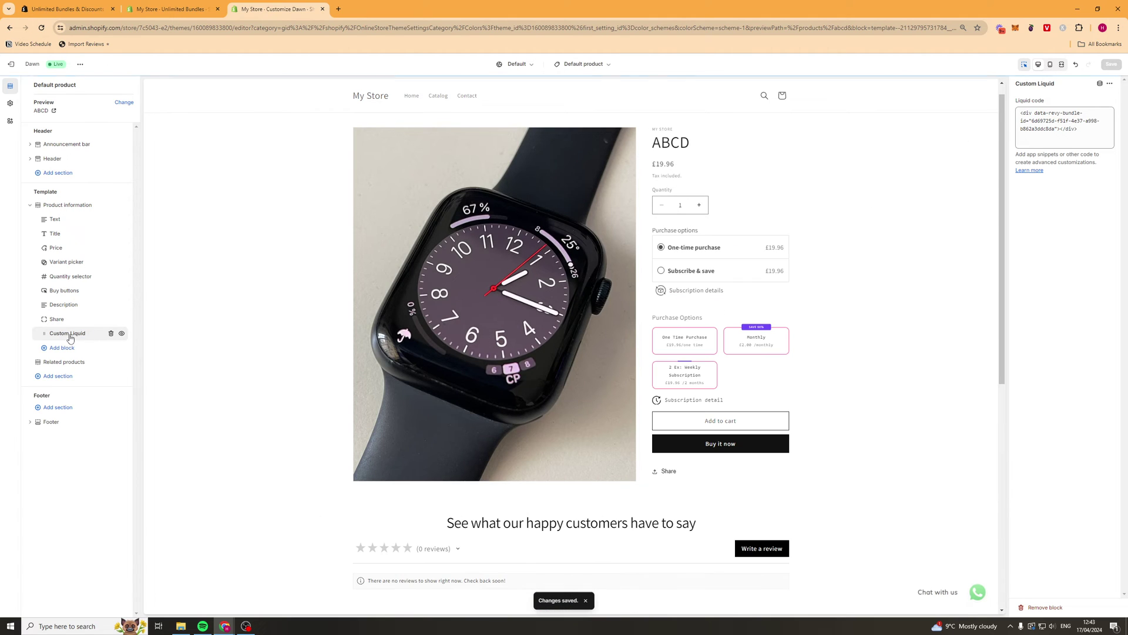
Move the Custom Liquid block to the top of Product information and save again
drag(69, 334, 65, 219)
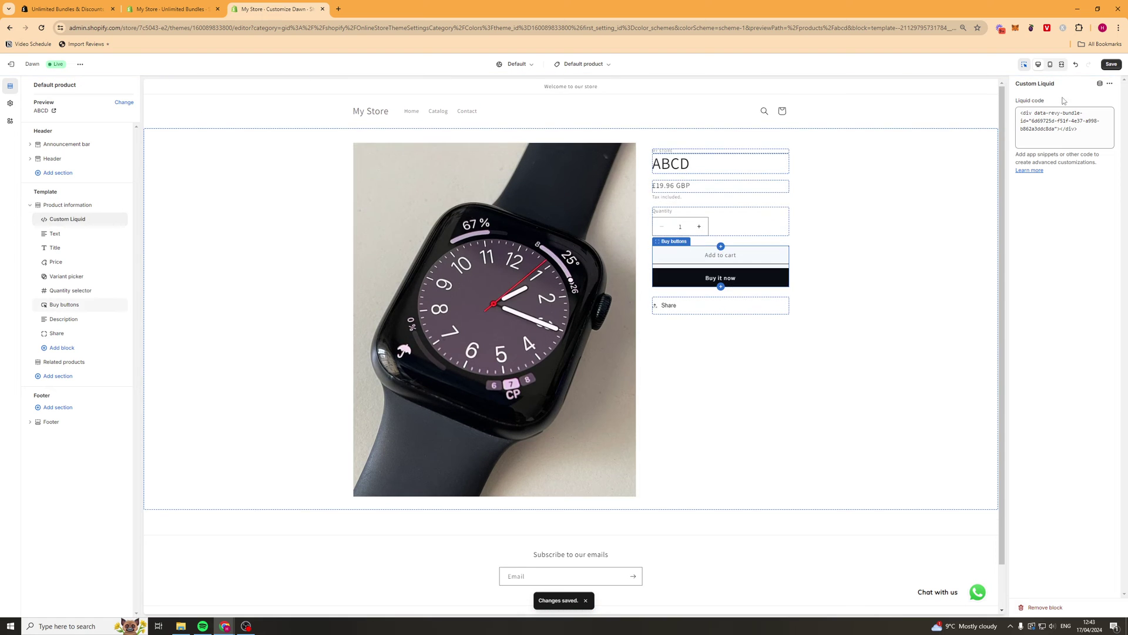
click(1111, 64)
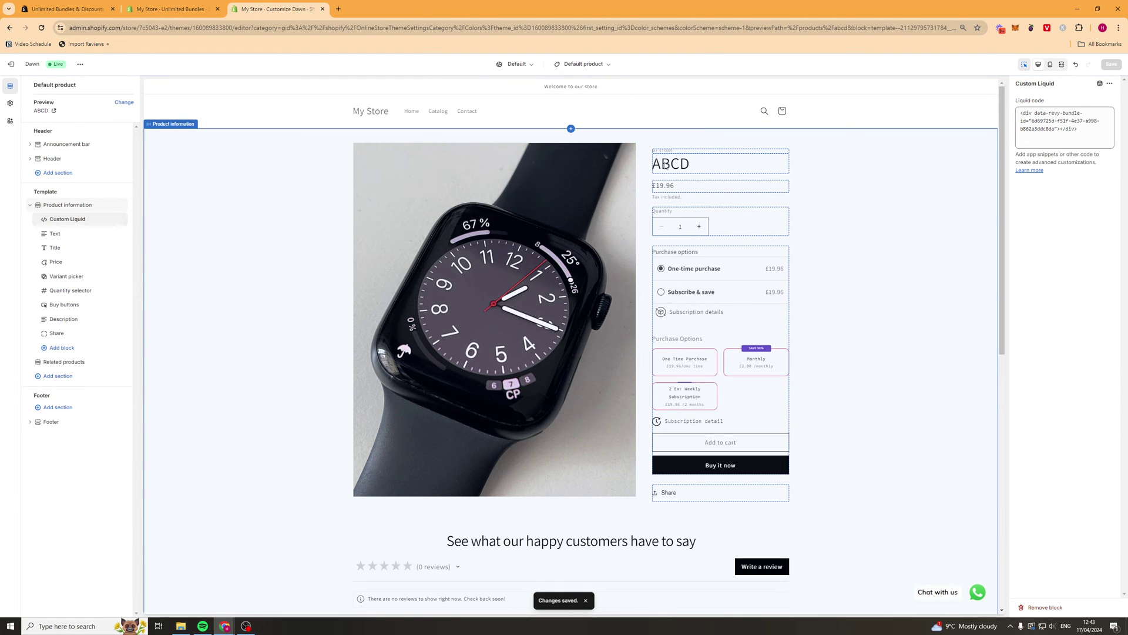
scroll(699, 176, down, 8)
scroll(873, 398, up, 8)
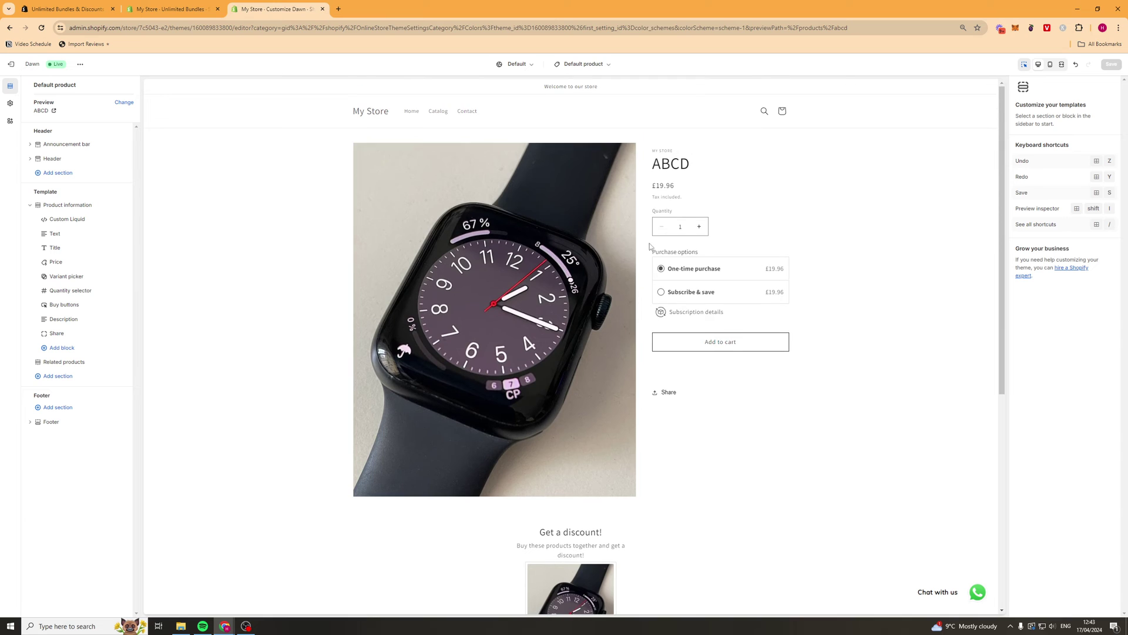
Add the Embed Bundle app block to the ABCD product information section
click(63, 347)
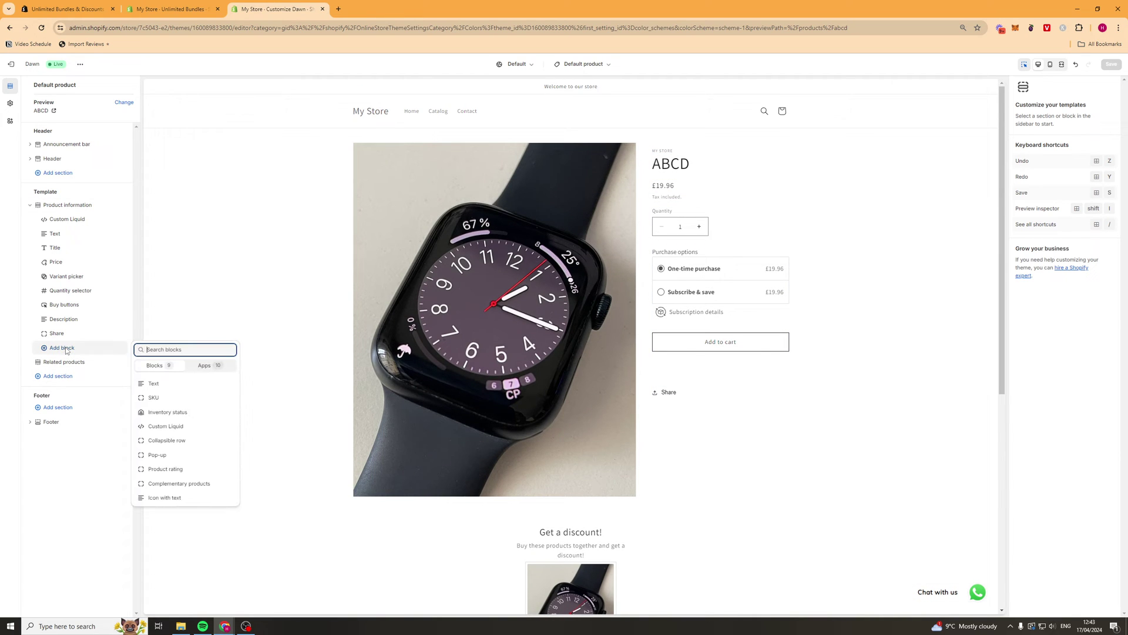
click(204, 366)
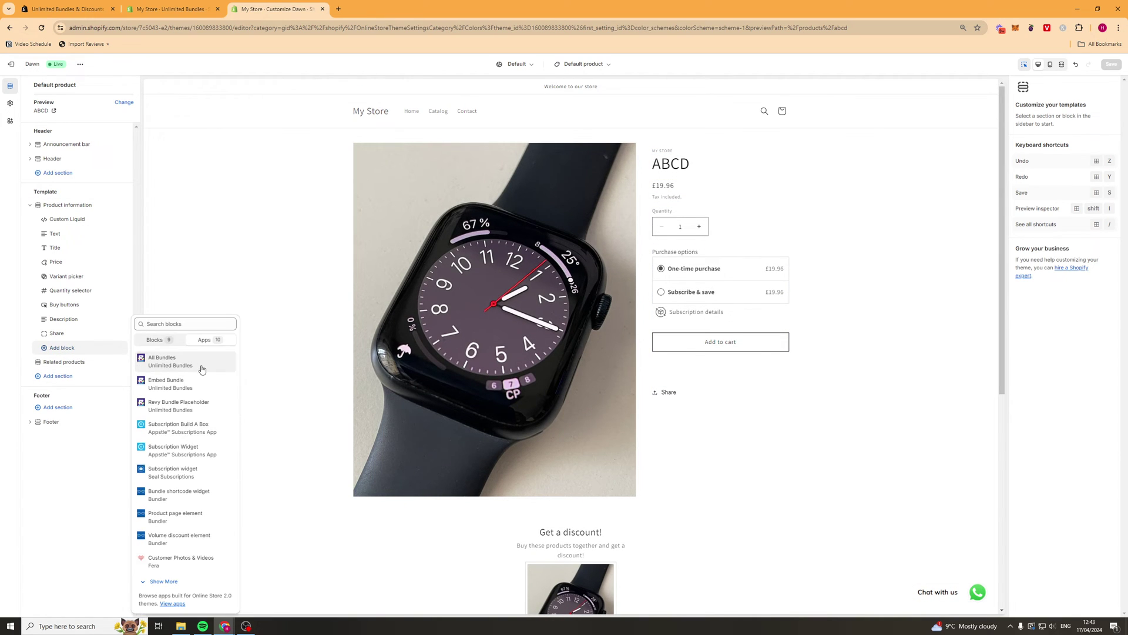
click(162, 389)
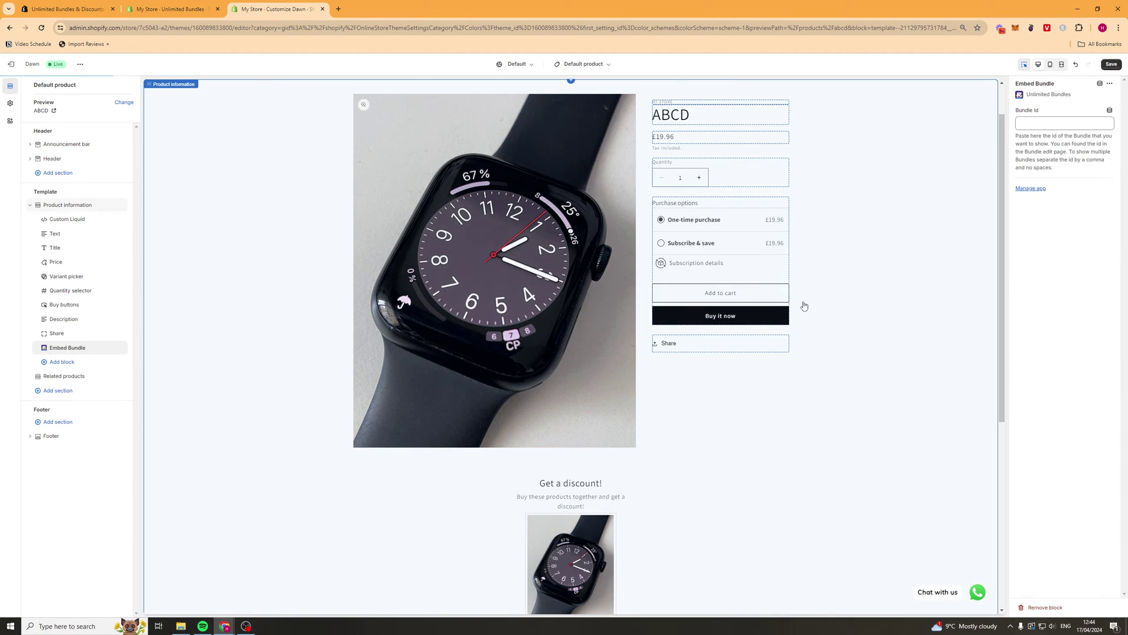
Copy the bundle's ID from the admin into the block's Bundle Id field and save the theme
click(167, 10)
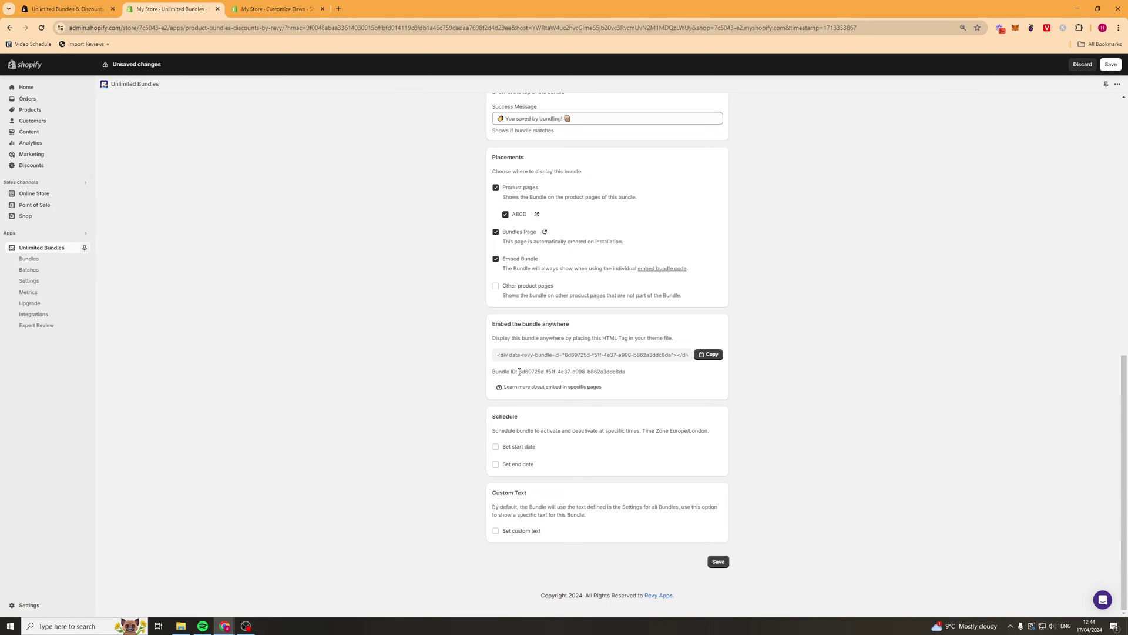
drag(519, 372, 604, 372)
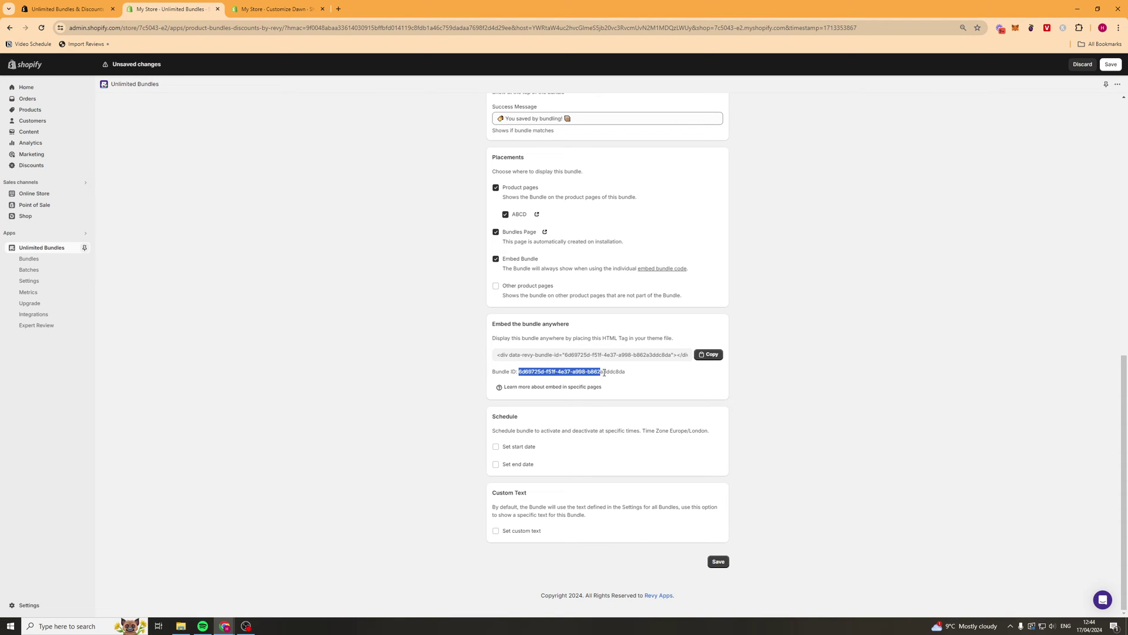
click(276, 9)
click(1064, 127)
key(ctrl+v)
click(1113, 64)
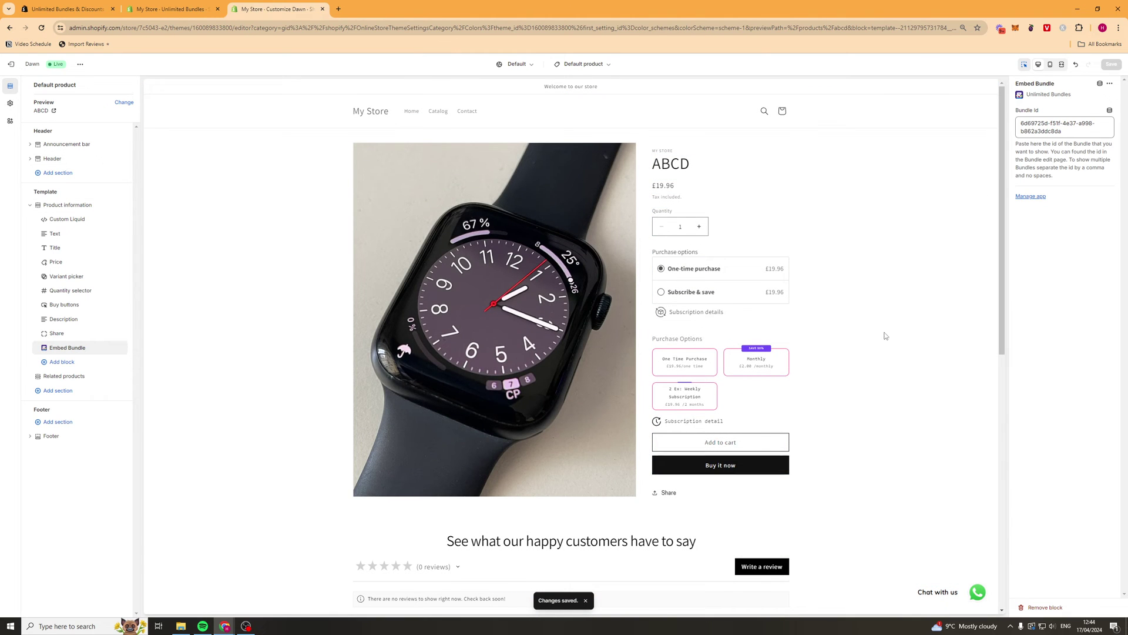
mouse_move(723, 422)
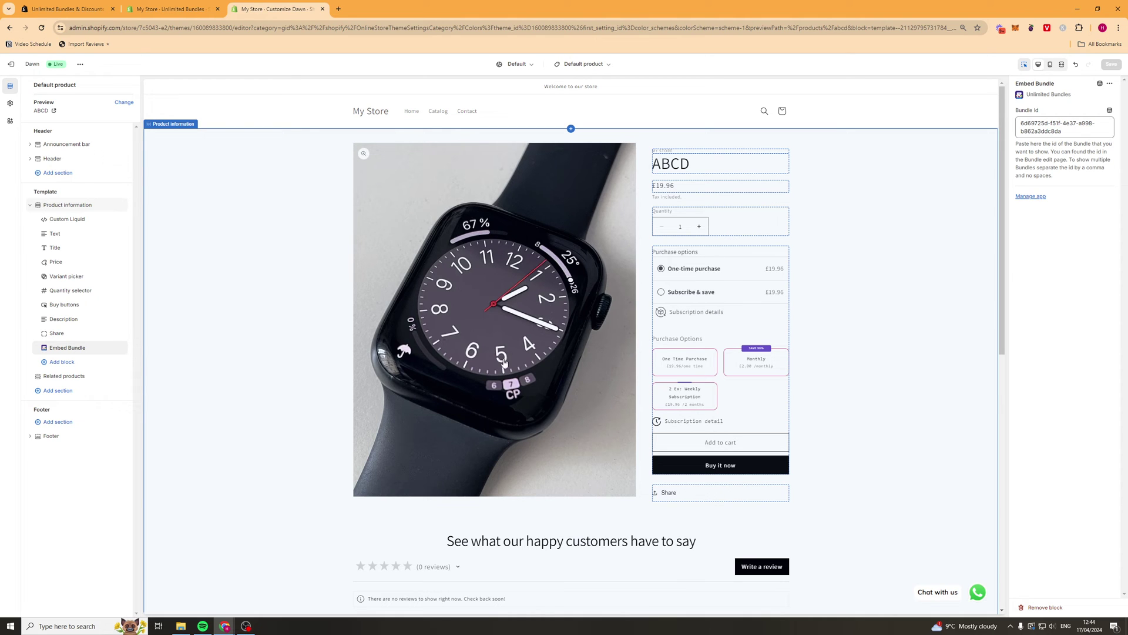
Enable Set custom text, review the Button 1st and 2nd line fields, and save the bundle
click(170, 8)
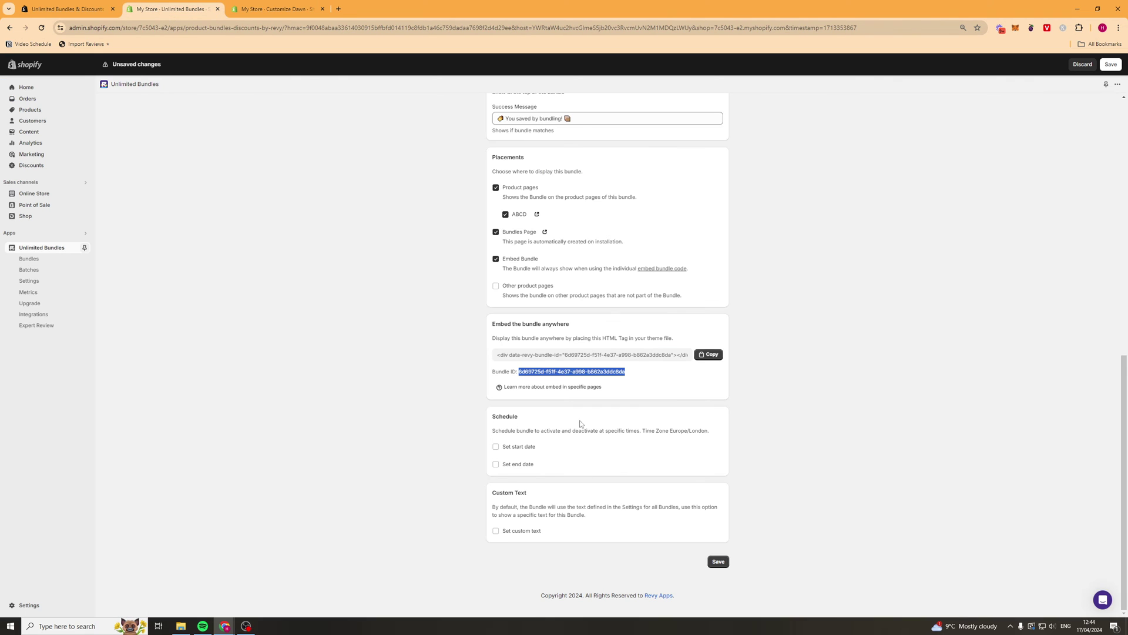
click(518, 532)
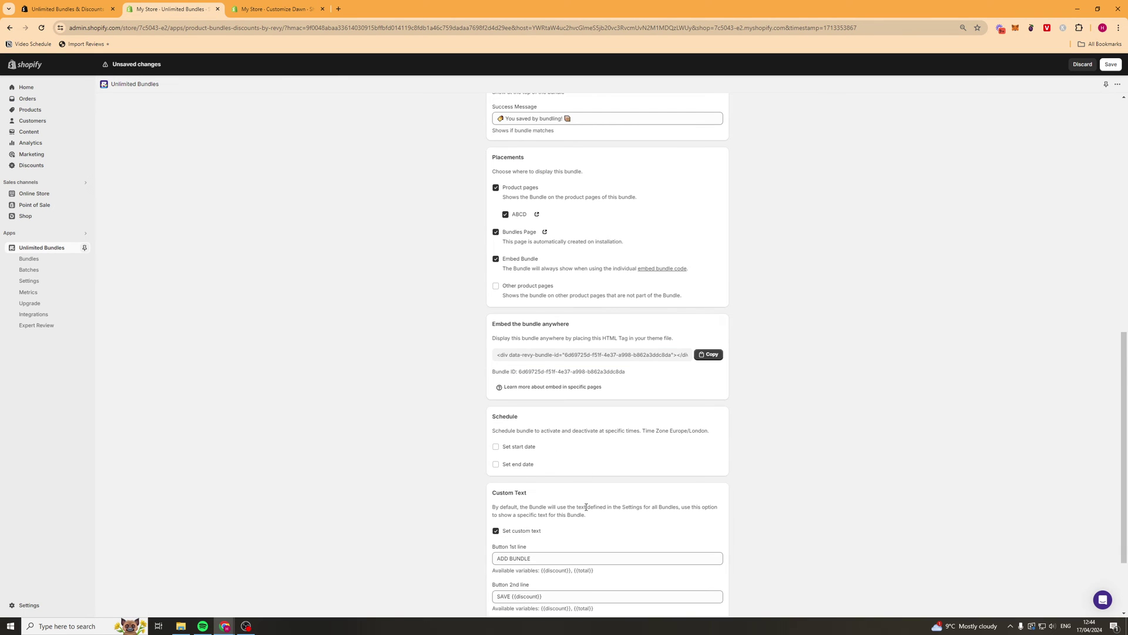
scroll(523, 488, down, 2)
triple_click(527, 443)
click(550, 448)
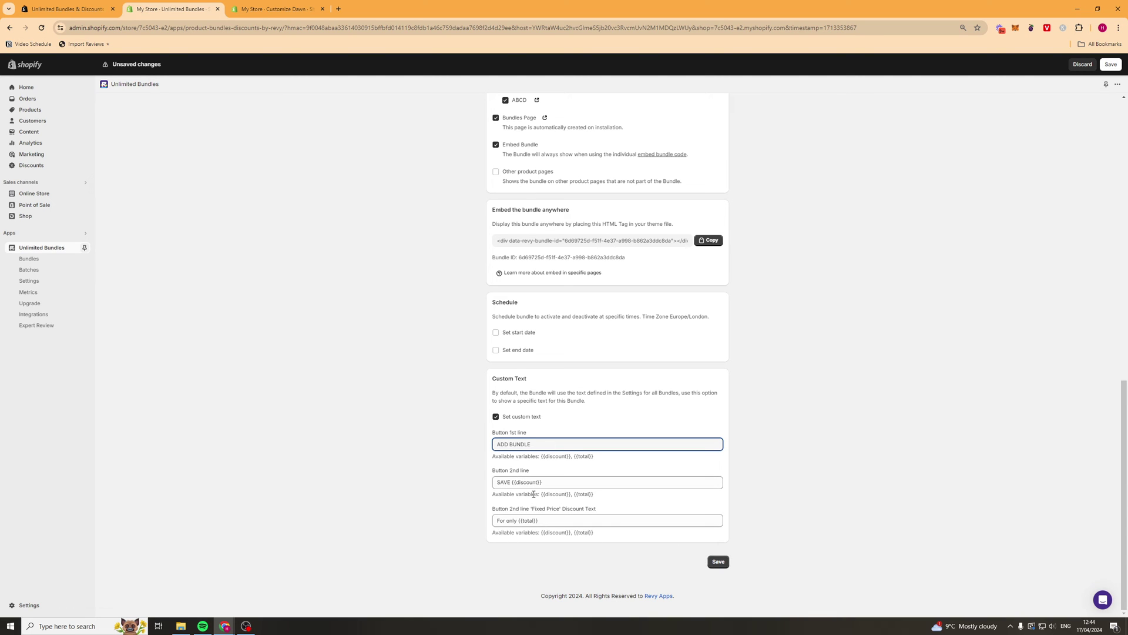
mouse_move(513, 481)
mouse_down()
mouse_move(576, 481)
mouse_move(508, 481)
mouse_up()
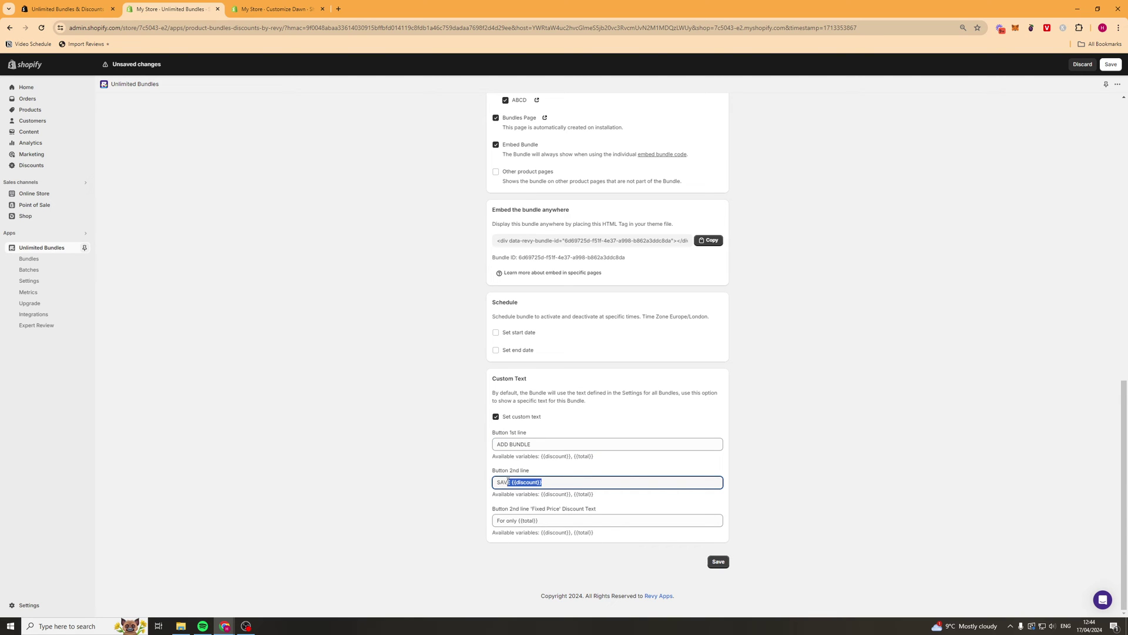
click(515, 482)
click(717, 562)
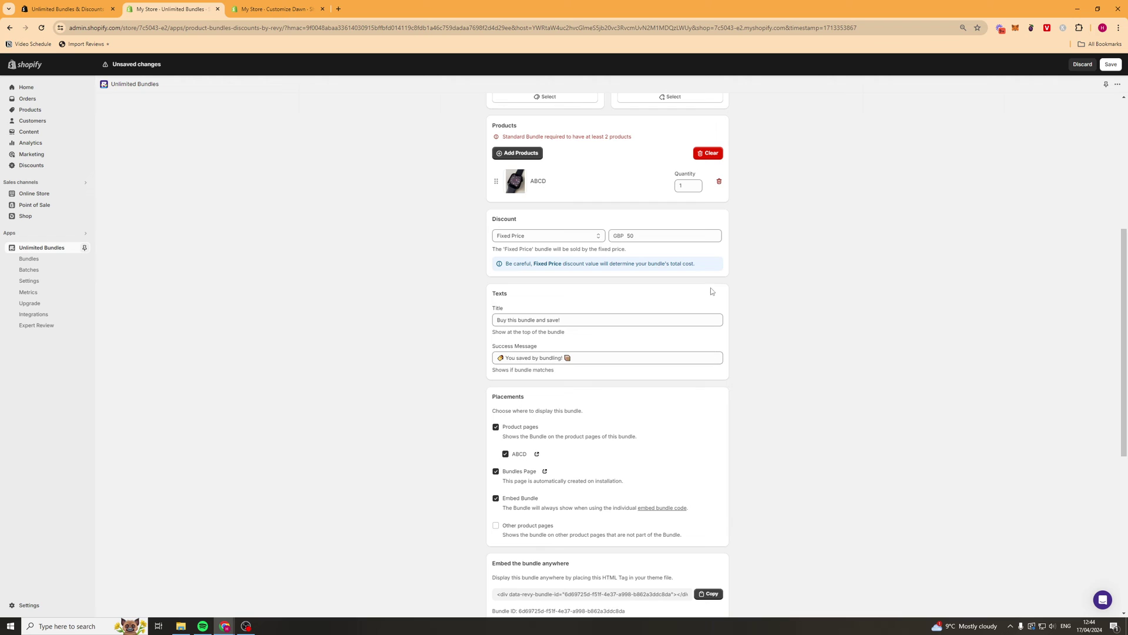
Report in the Live Test steps that the bundle is visible on the store
scroll(711, 290, up, 2)
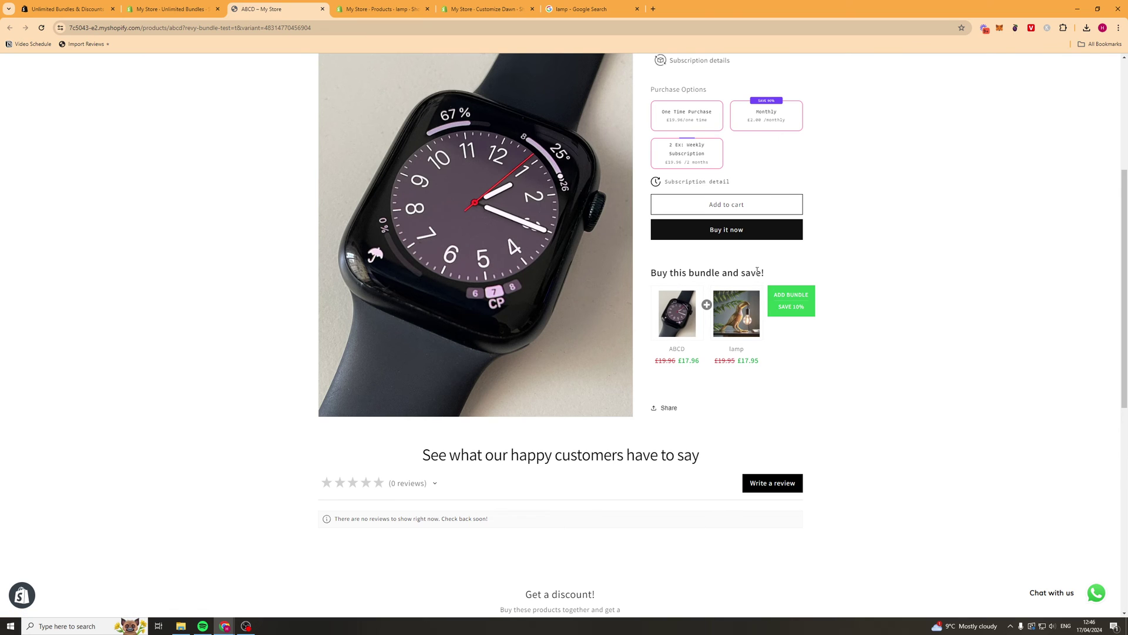
click(176, 13)
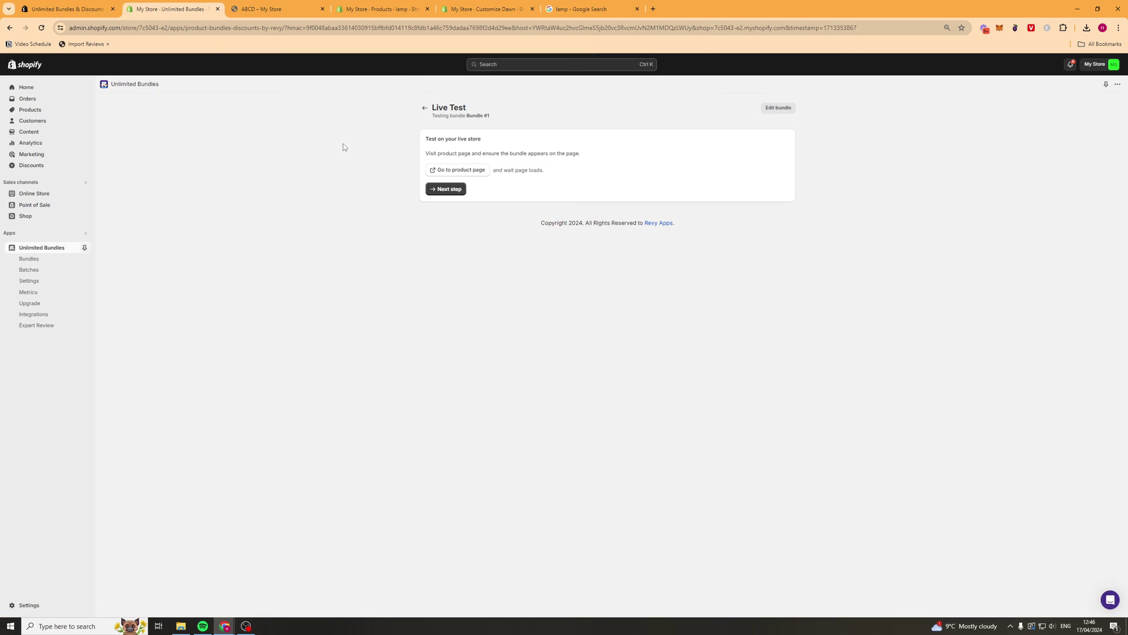
click(446, 190)
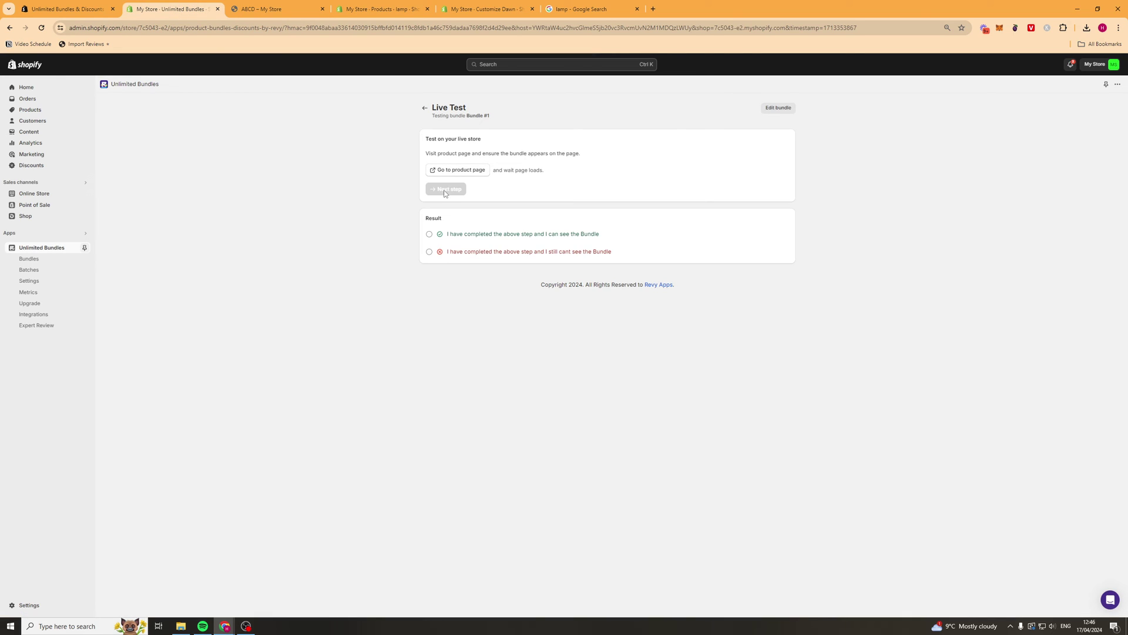
click(430, 235)
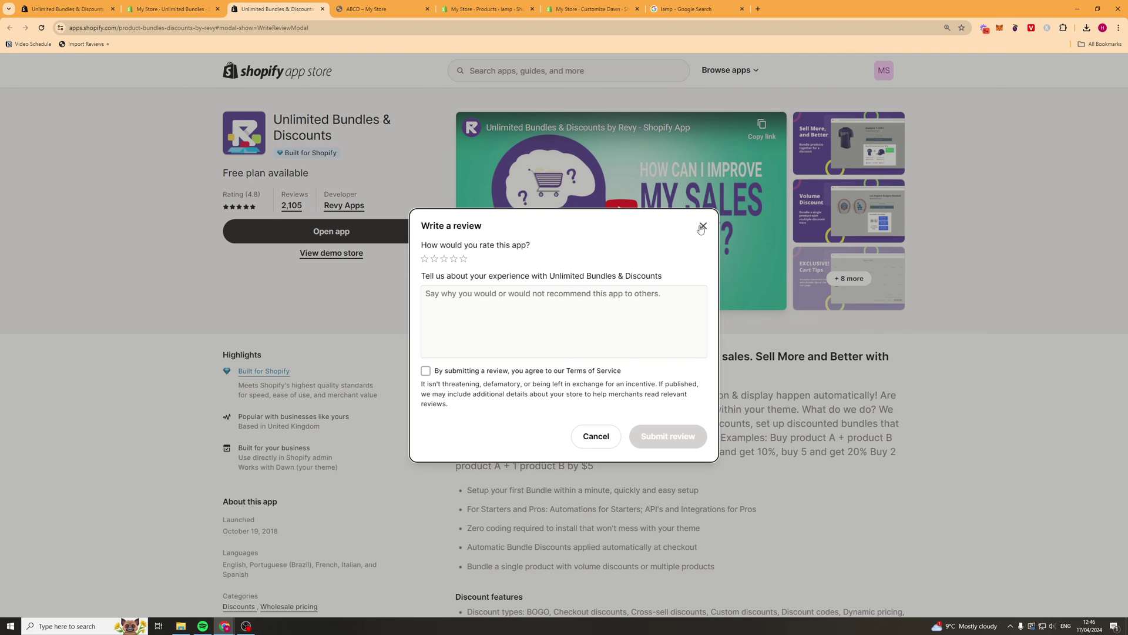
Close the review form, hit the one-bundle limit, and open the unlimited-bundles upgrade
click(702, 227)
key(ctrl+shift+Tab)
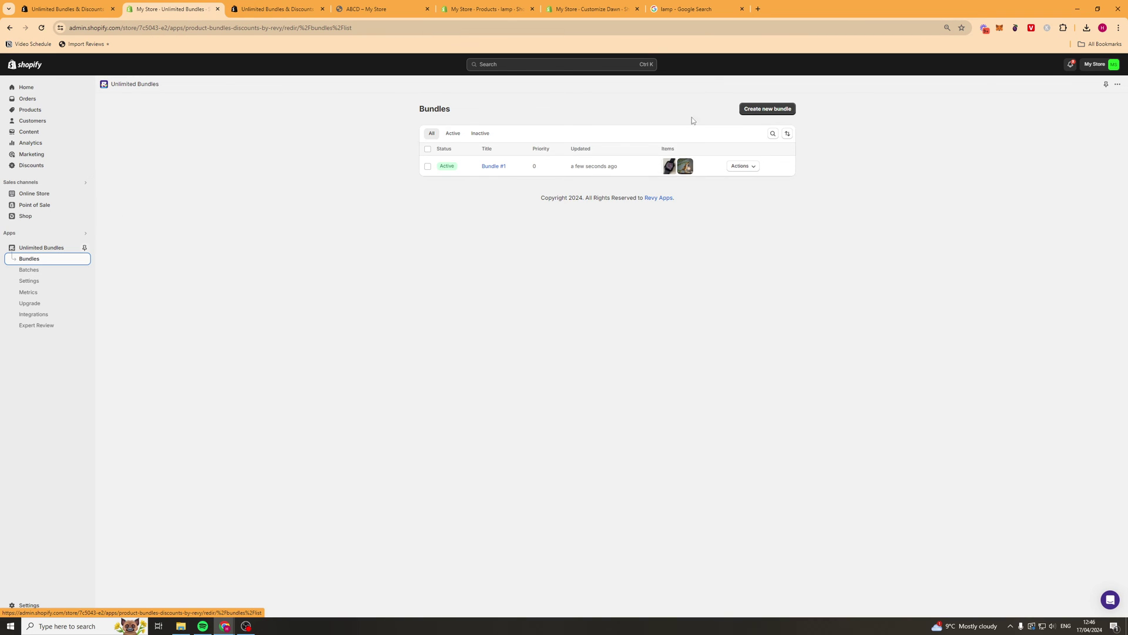
click(747, 110)
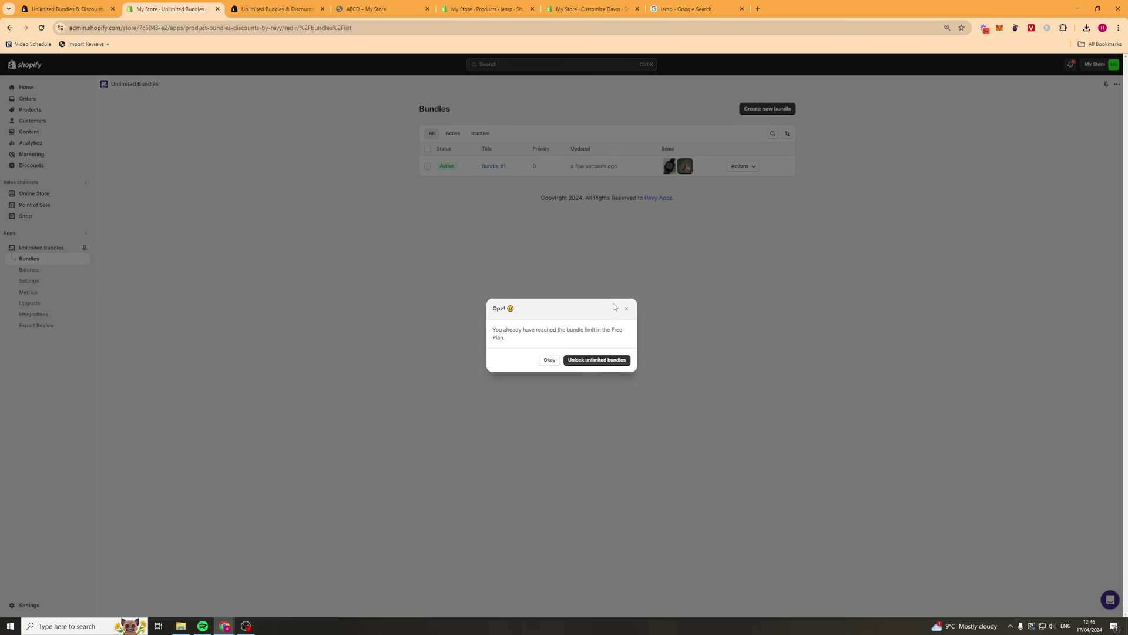
click(627, 308)
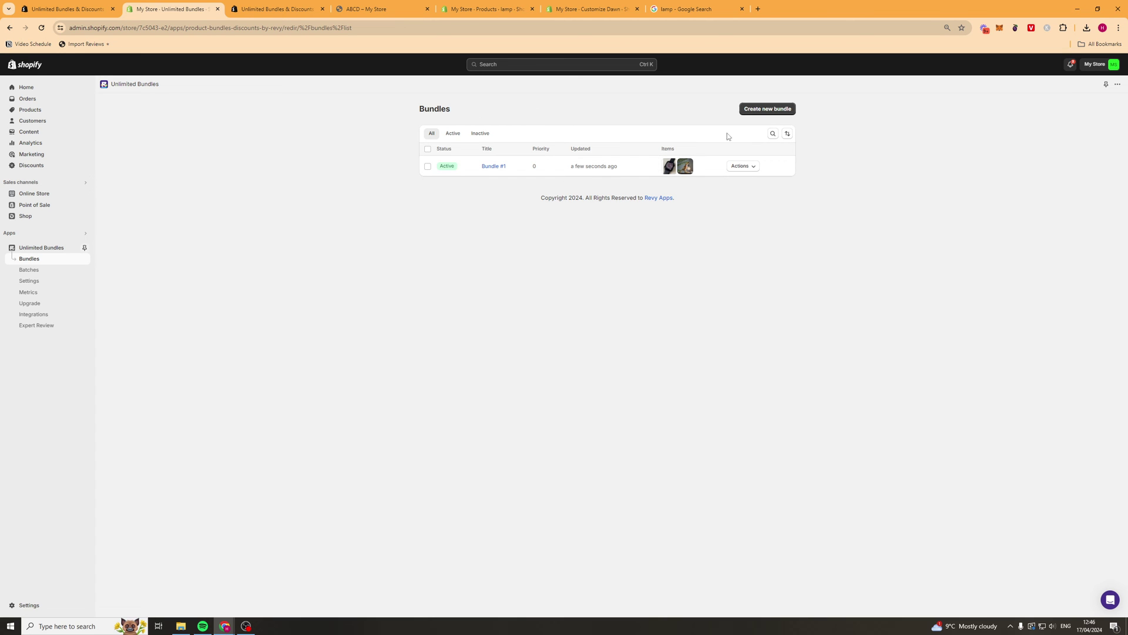
click(791, 112)
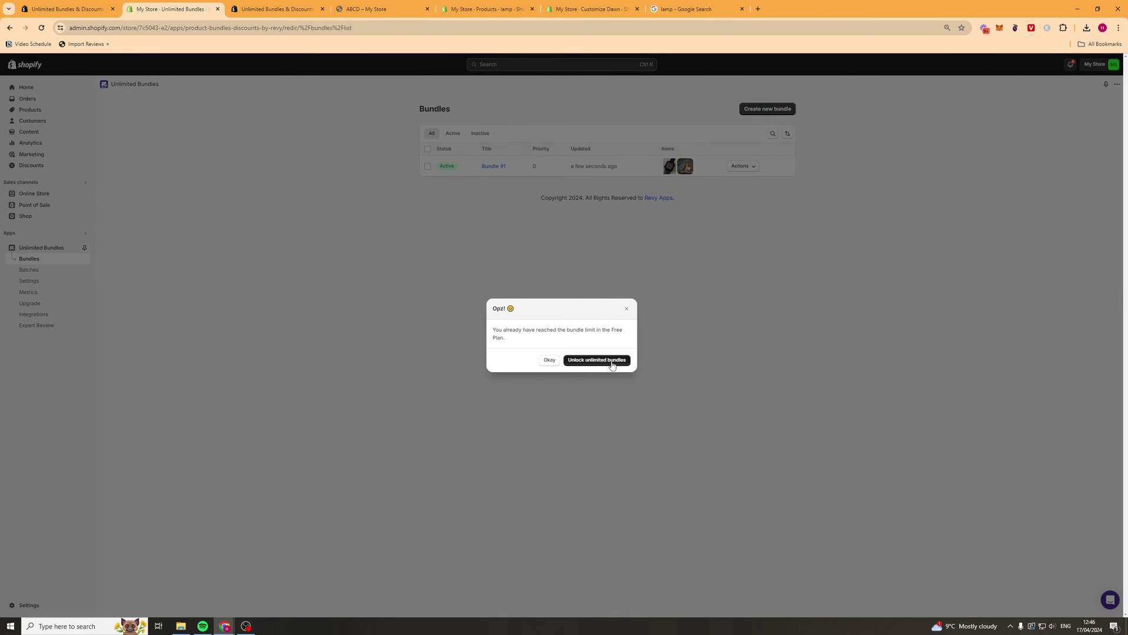
click(612, 365)
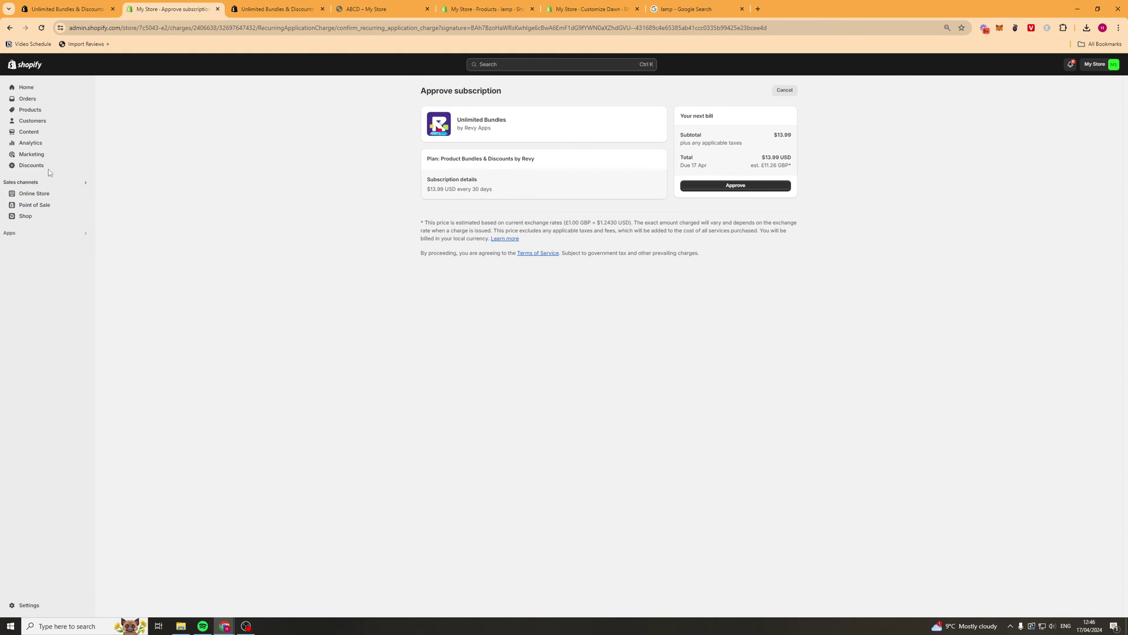
Back out of the subscription, preview the Create batch of bundles generator, then open Settings
click(10, 28)
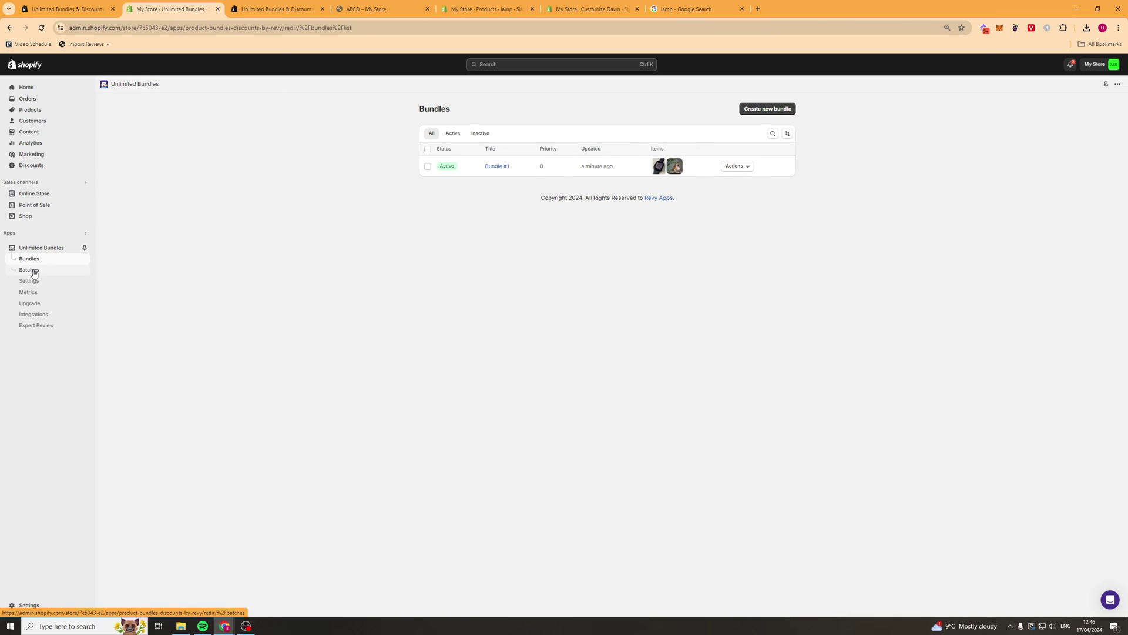
click(30, 270)
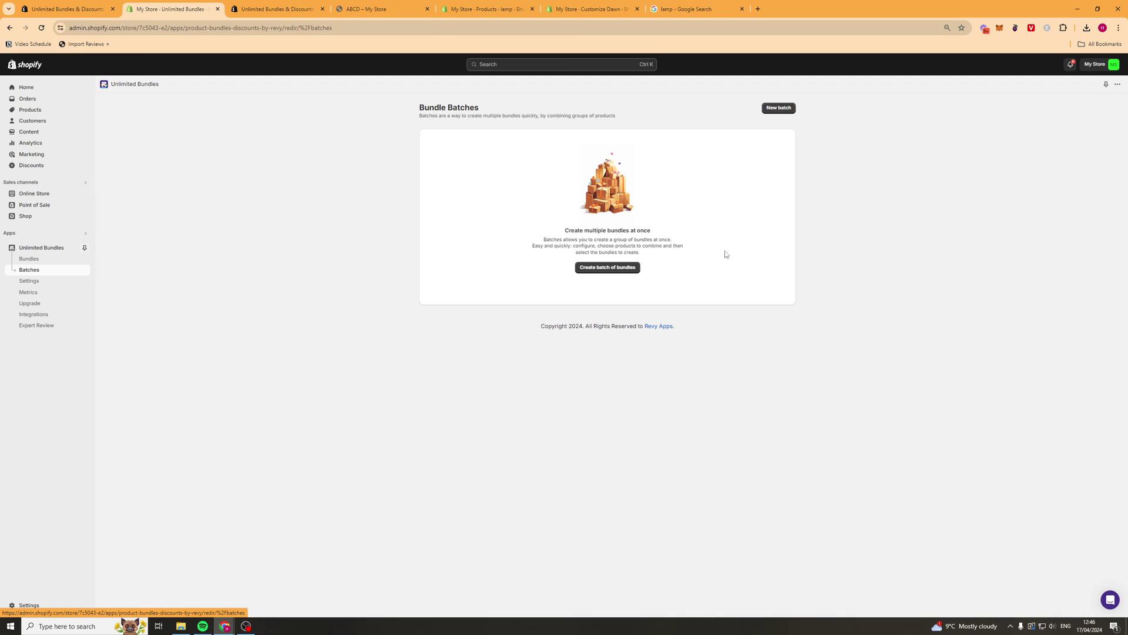
click(617, 267)
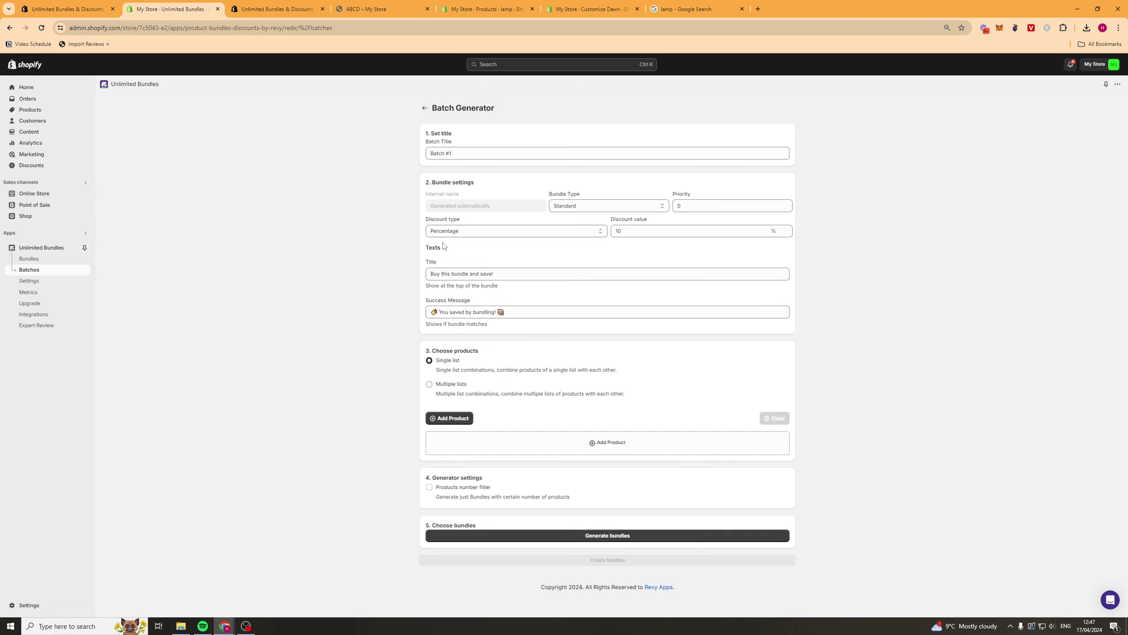
click(424, 108)
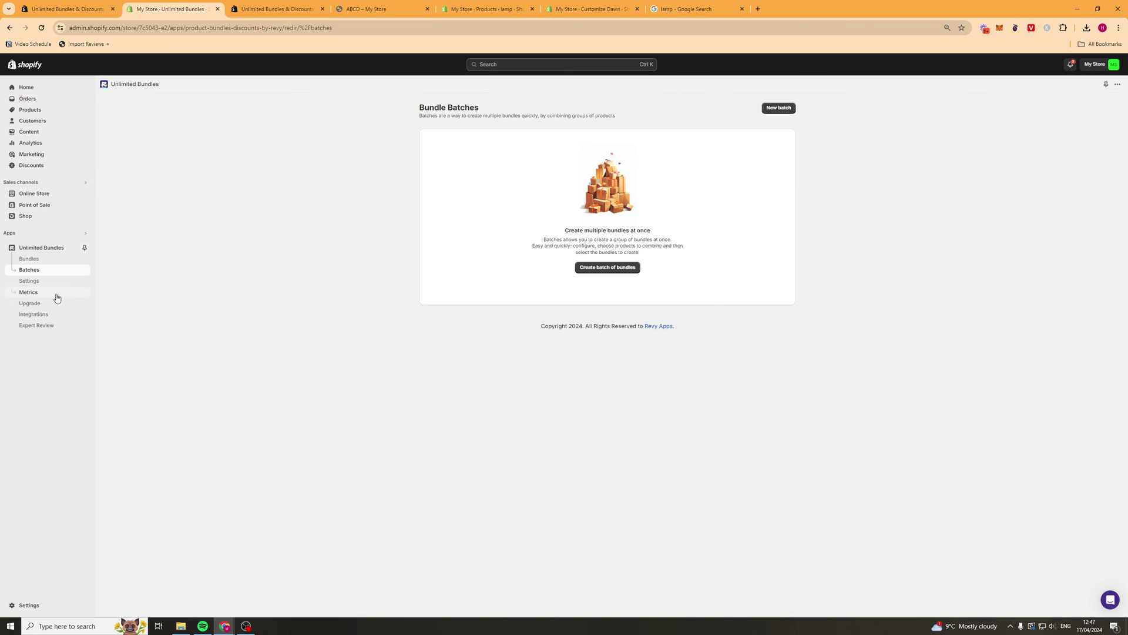
click(45, 283)
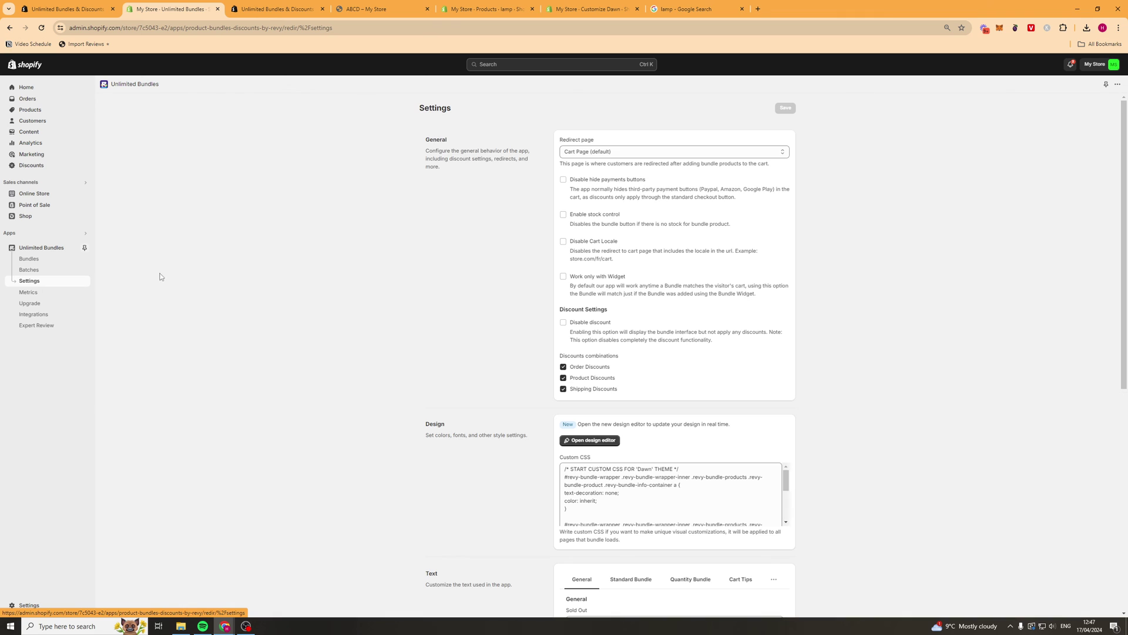
click(625, 151)
click(626, 133)
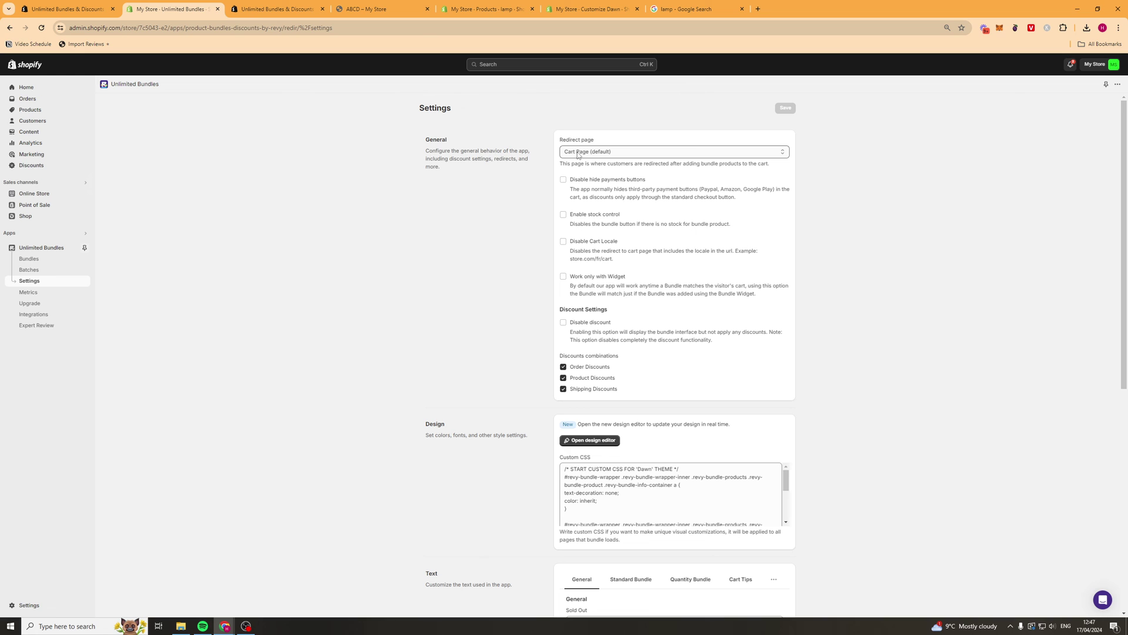
scroll(664, 329, down, 3)
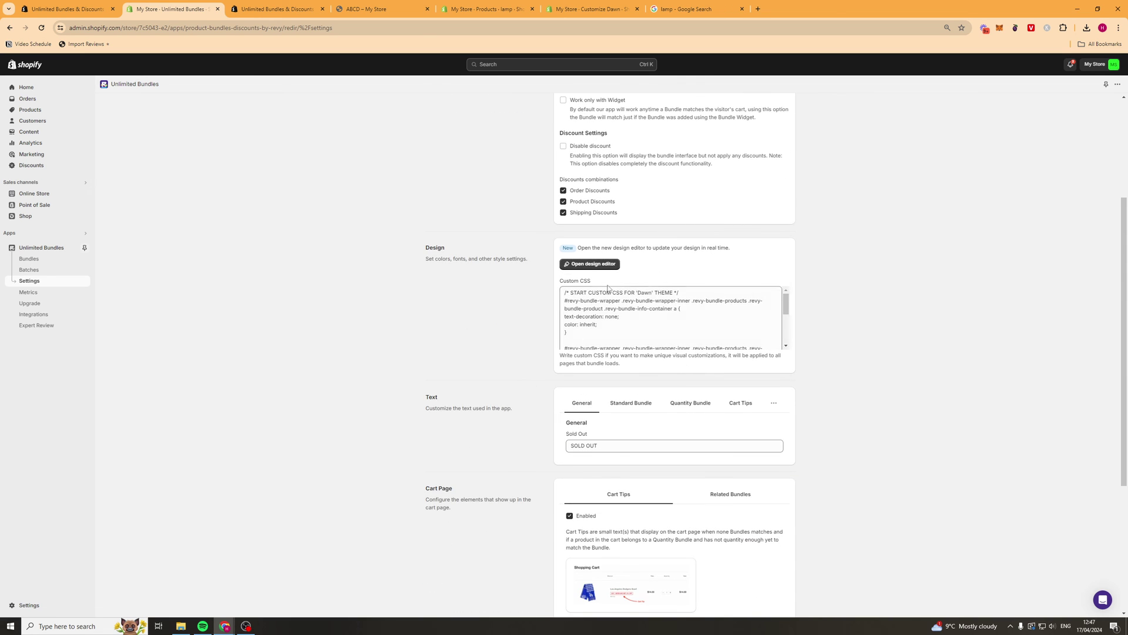
scroll(607, 287, down, 5)
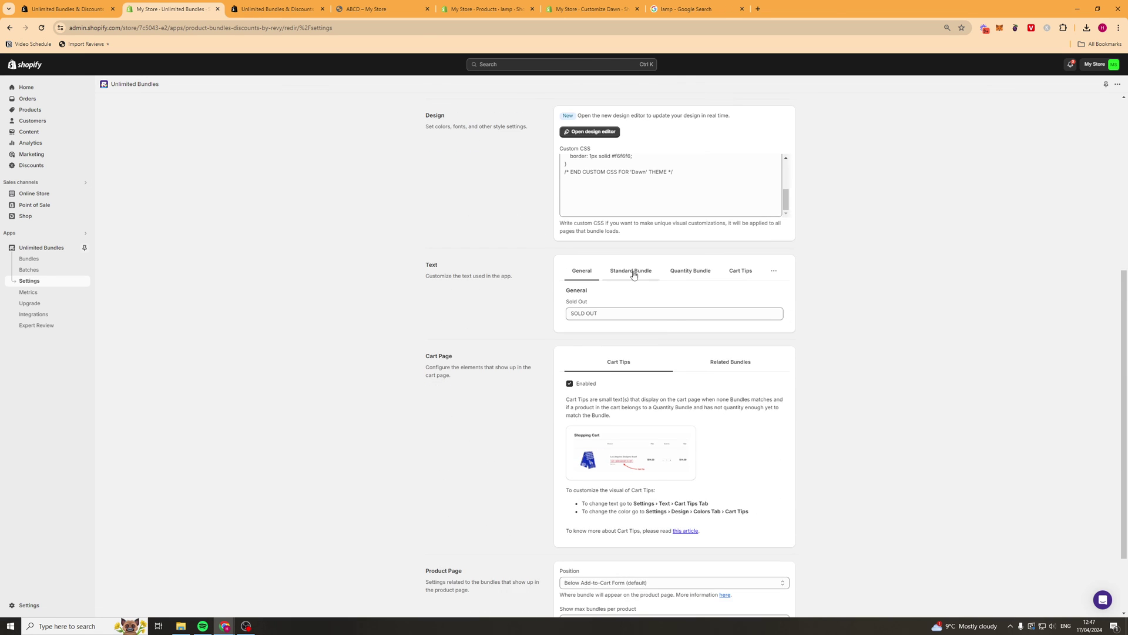
click(631, 271)
click(739, 271)
click(583, 271)
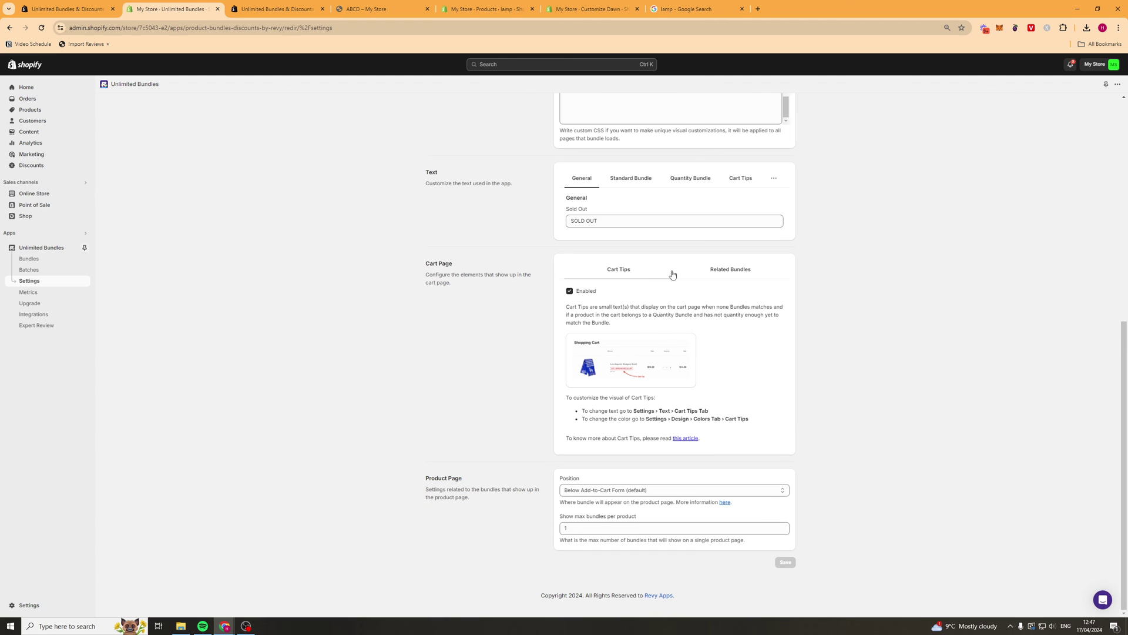
click(723, 269)
click(611, 271)
click(621, 370)
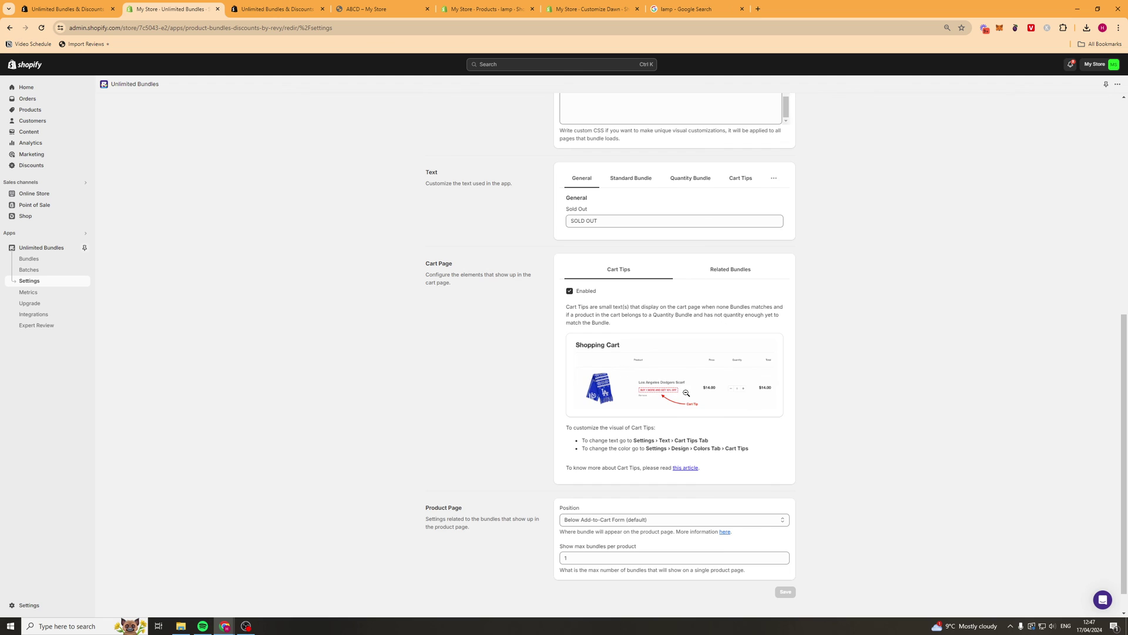
click(731, 271)
click(620, 272)
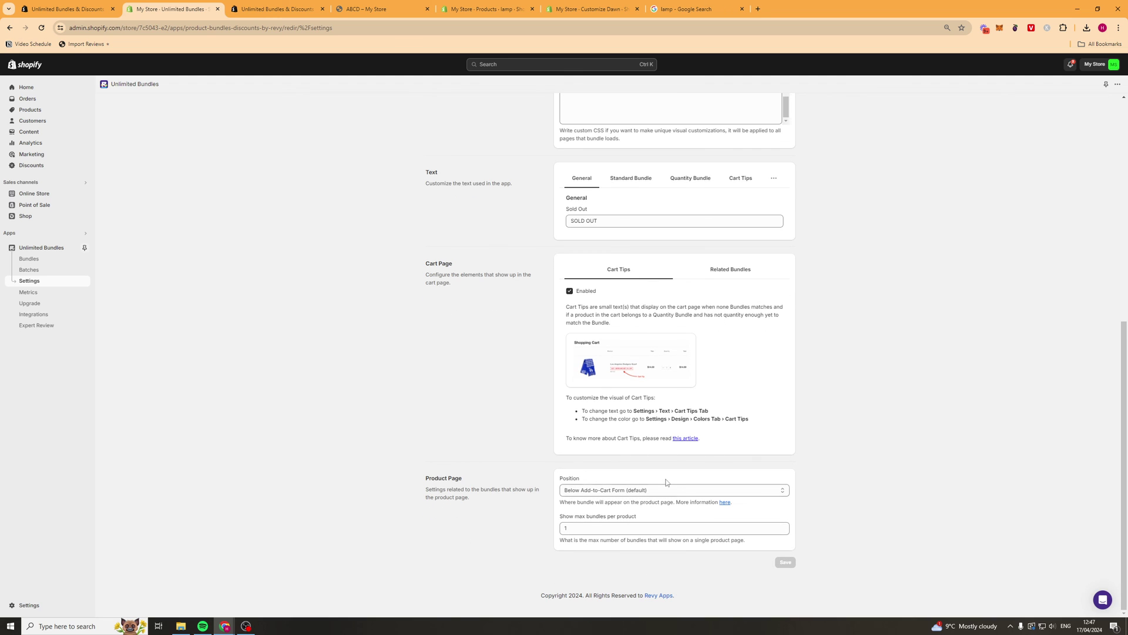
scroll(667, 482, up, 7)
click(48, 293)
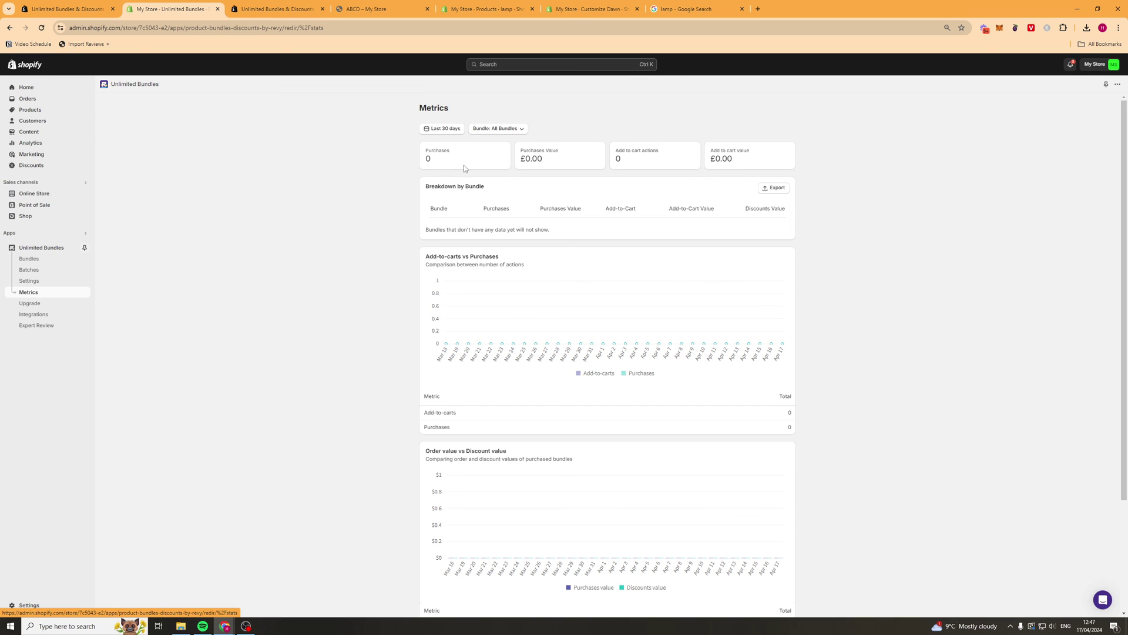
Scroll through the zero-activity Metrics charts and Orders table, then go to Integrations
scroll(830, 155, down, 3)
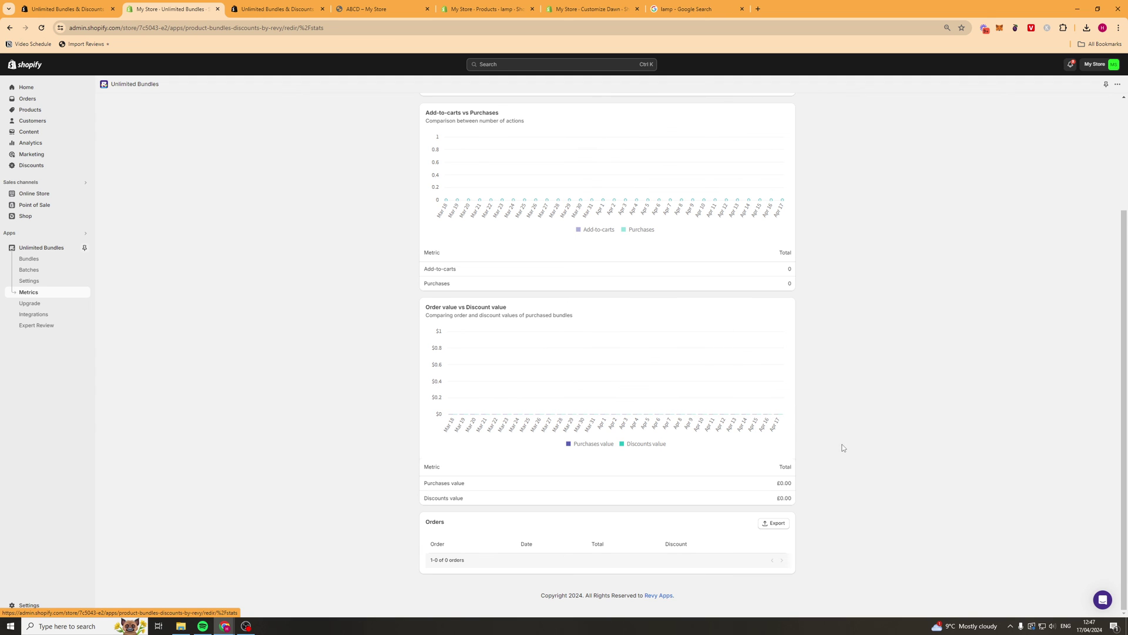
scroll(814, 290, up, 3)
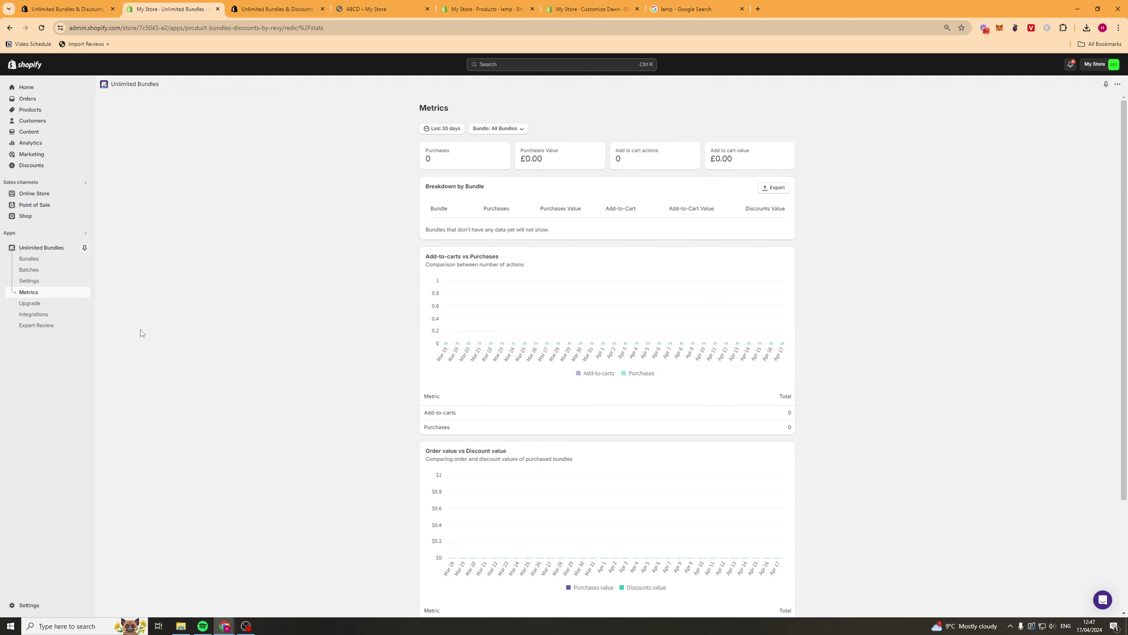
click(36, 316)
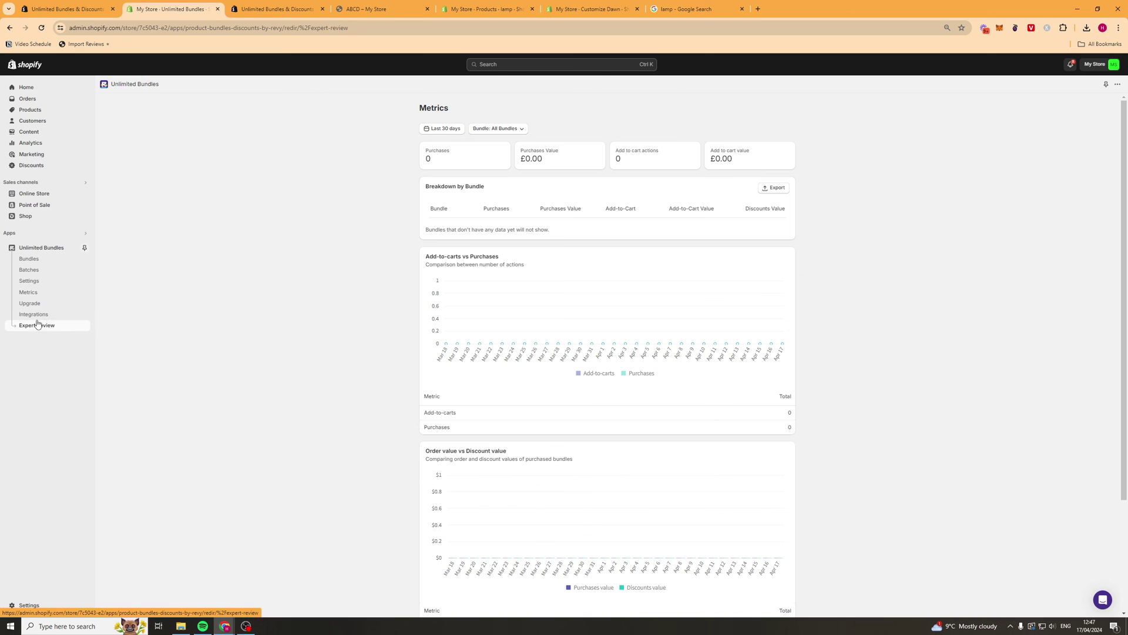